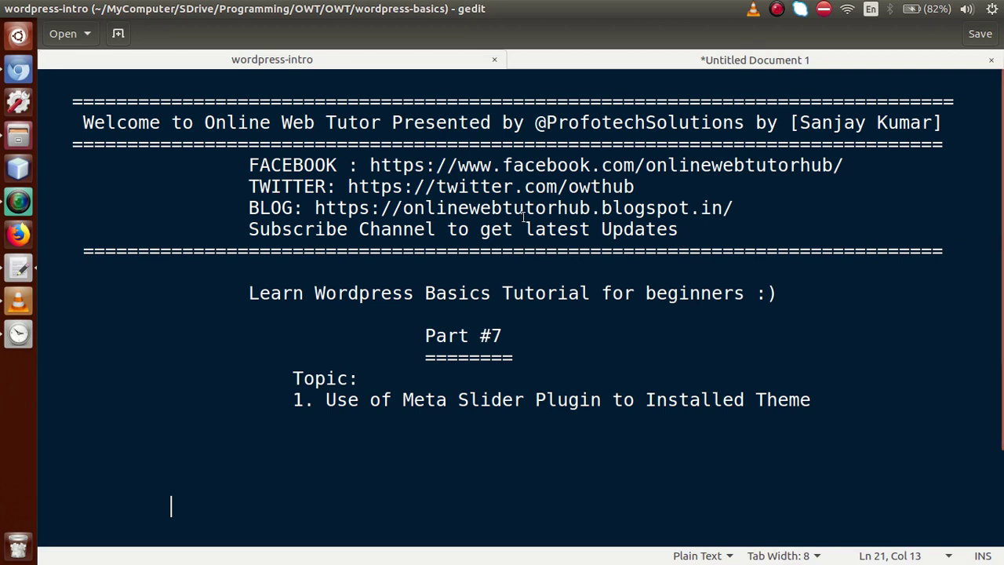
- Show the gedit notes listing Page Builder Site Origin, Meta Slider and Contact Form 7
click(609, 66)
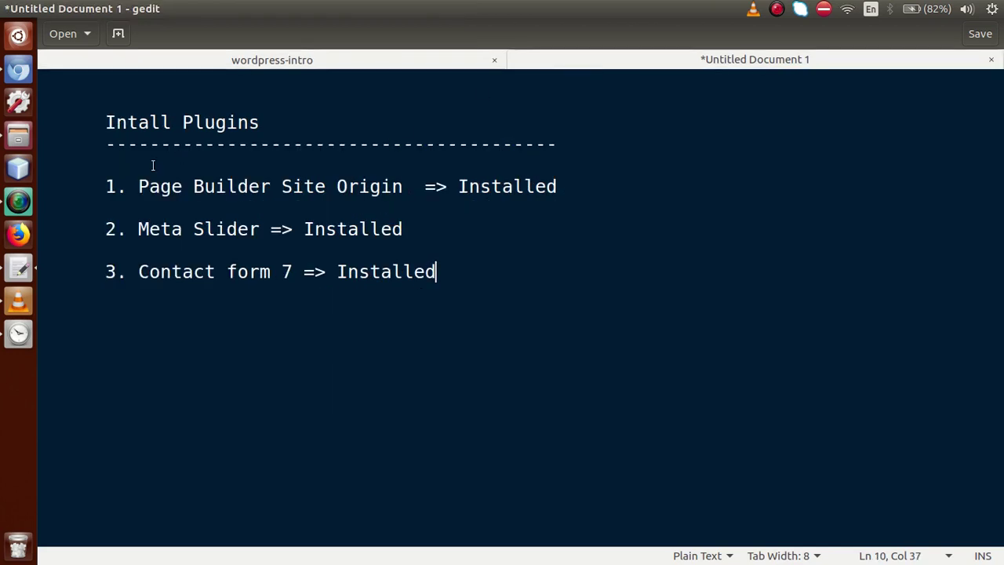
drag(107, 182, 457, 271)
click(457, 272)
- Review the Installed Plugins list in Chromium, then view the home page showing the Hello world! post
click(18, 70)
mouse_move(163, 270)
click(89, 380)
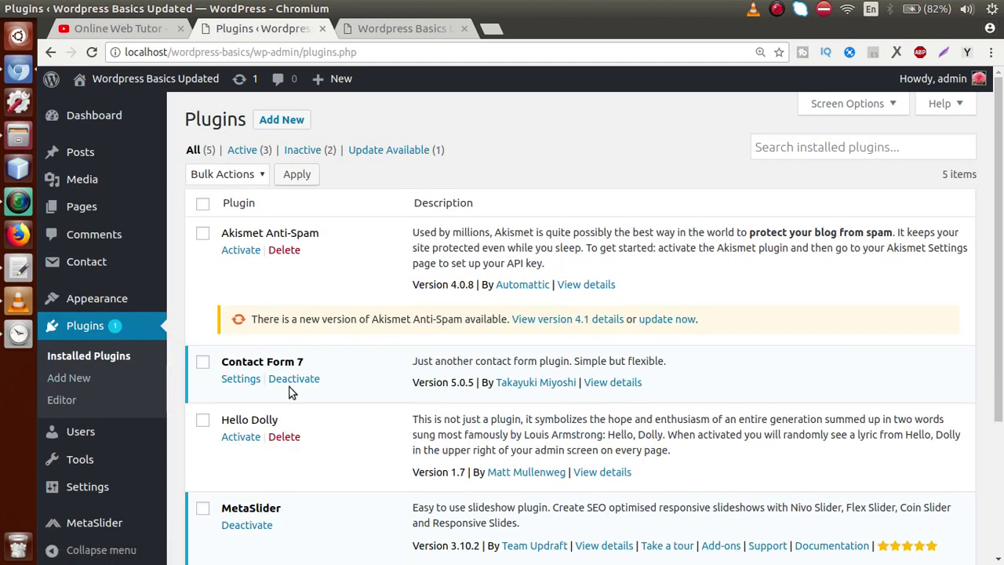
scroll(996, 145, down, 3)
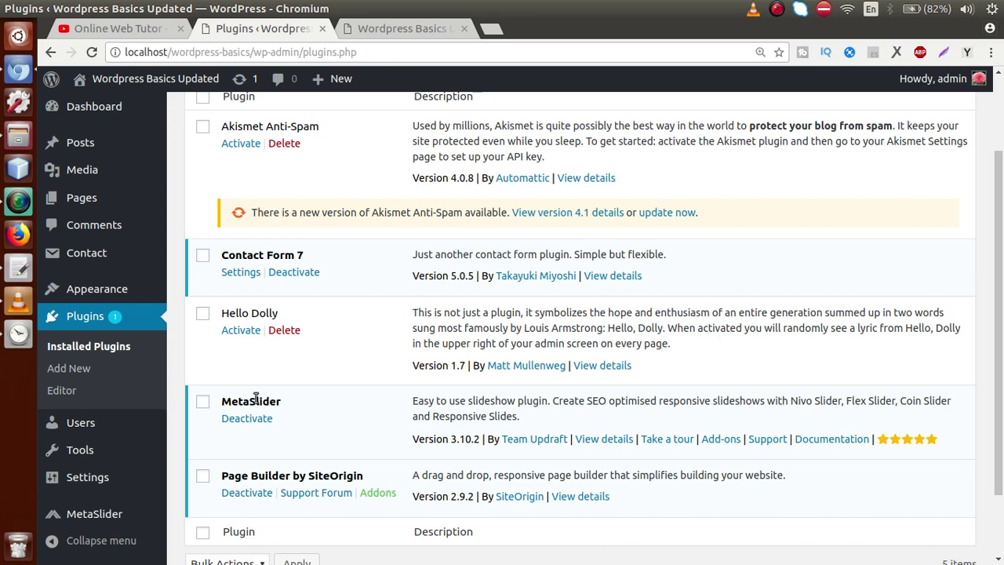
click(403, 33)
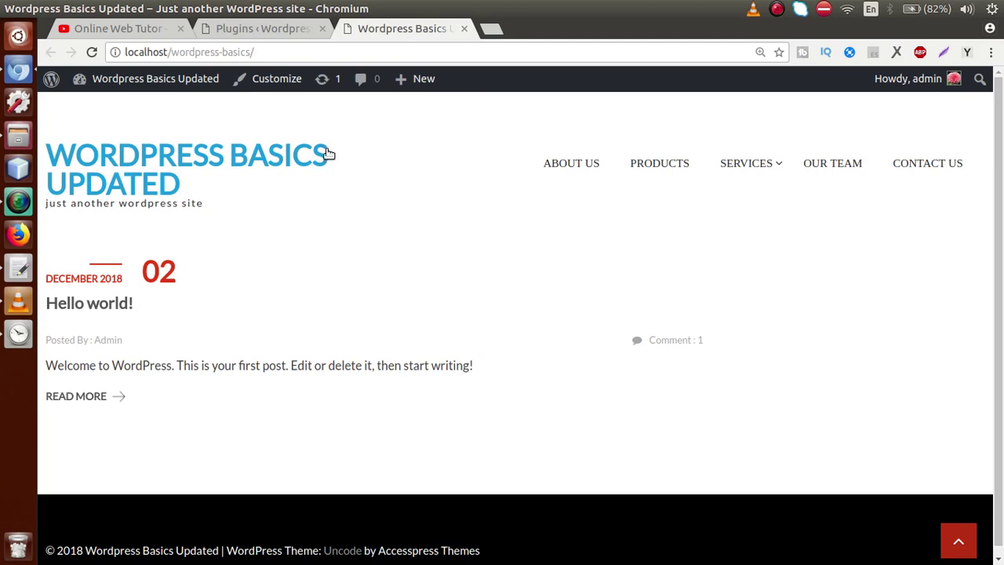
- Go from the Plugins tab to the MetaSlider admin page showing no slideshows yet
click(274, 32)
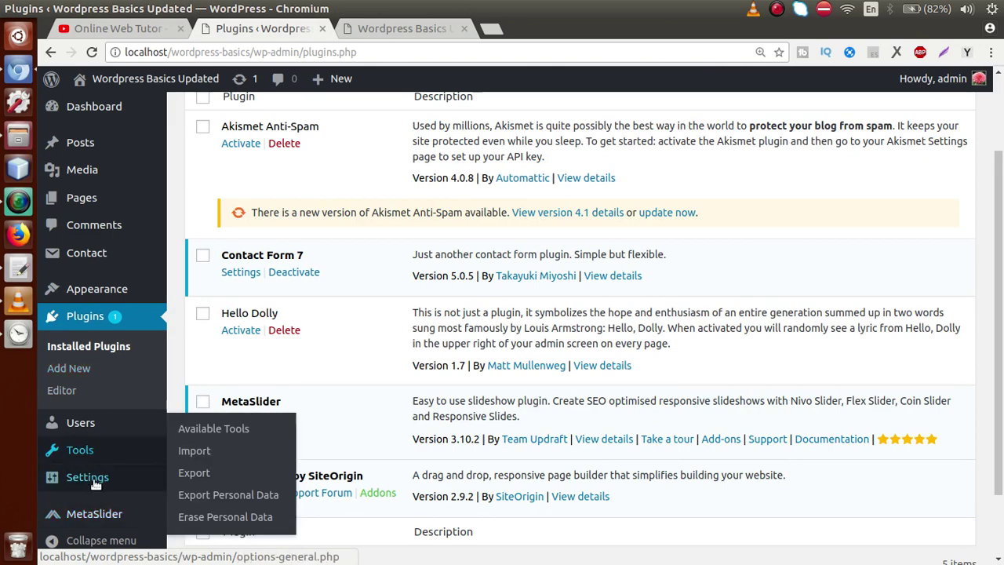
click(89, 515)
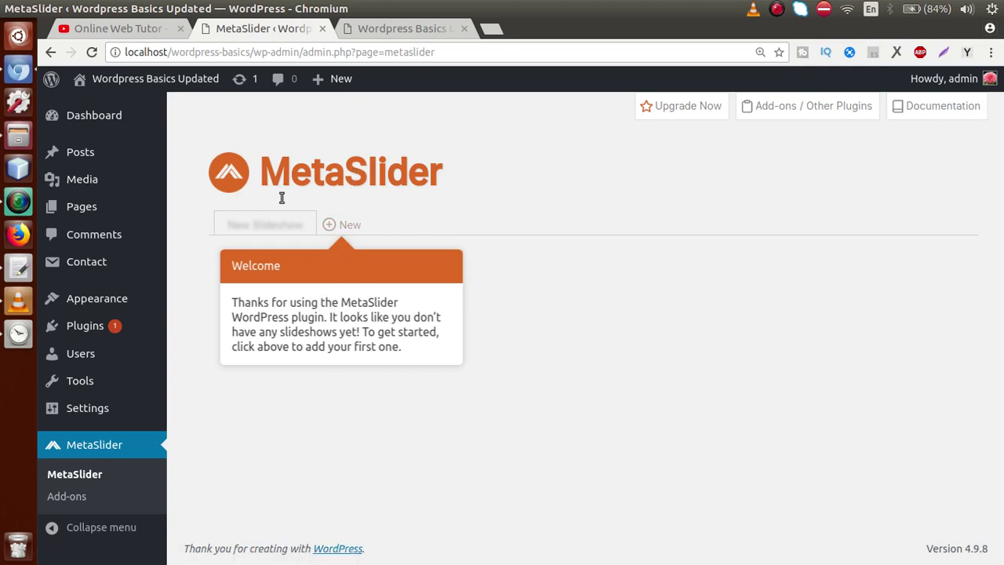
- Create a new slideshow and retitle it from 'New Slideshow' to 'Homepage Slider'
click(348, 230)
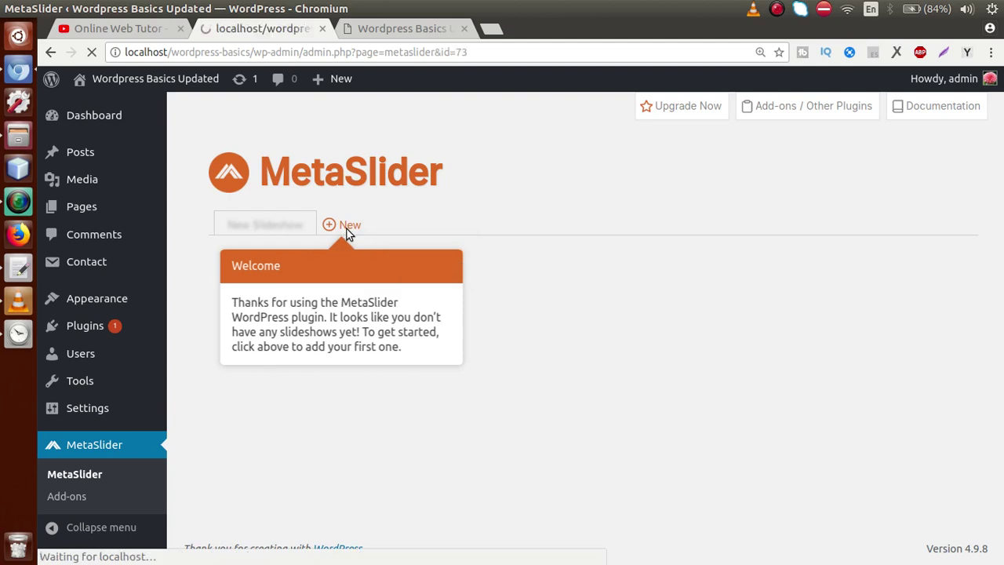
double_click(291, 223)
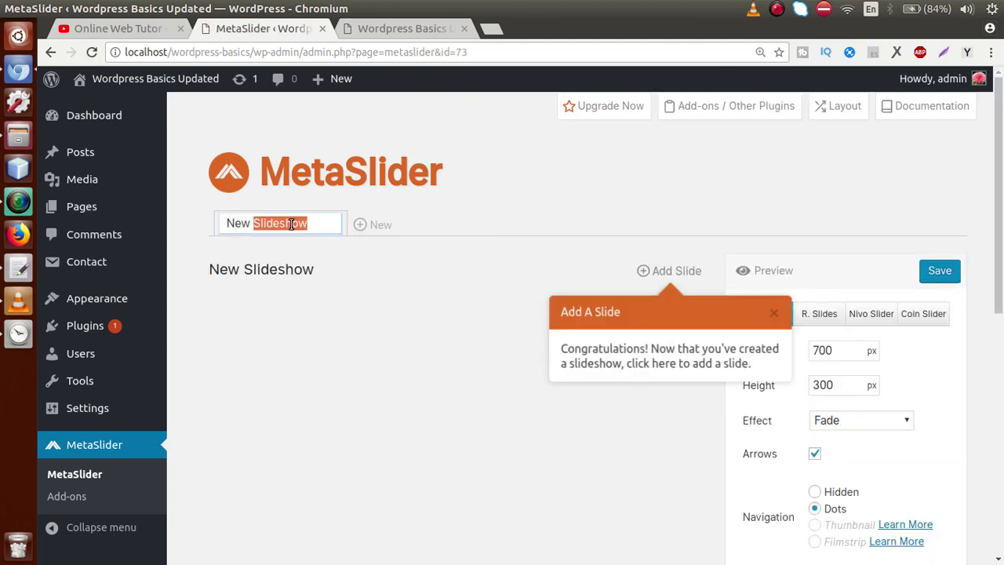
key(BackSpace)
key(BackSpace)
key(BackSpace)
key(BackSpace)
key(BackSpace)
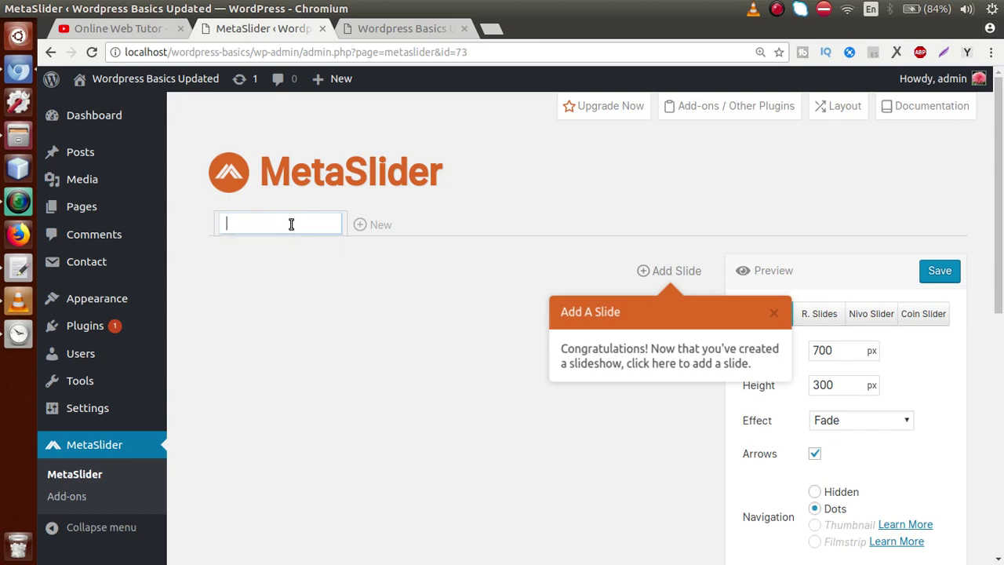
text(Homepage Slider)
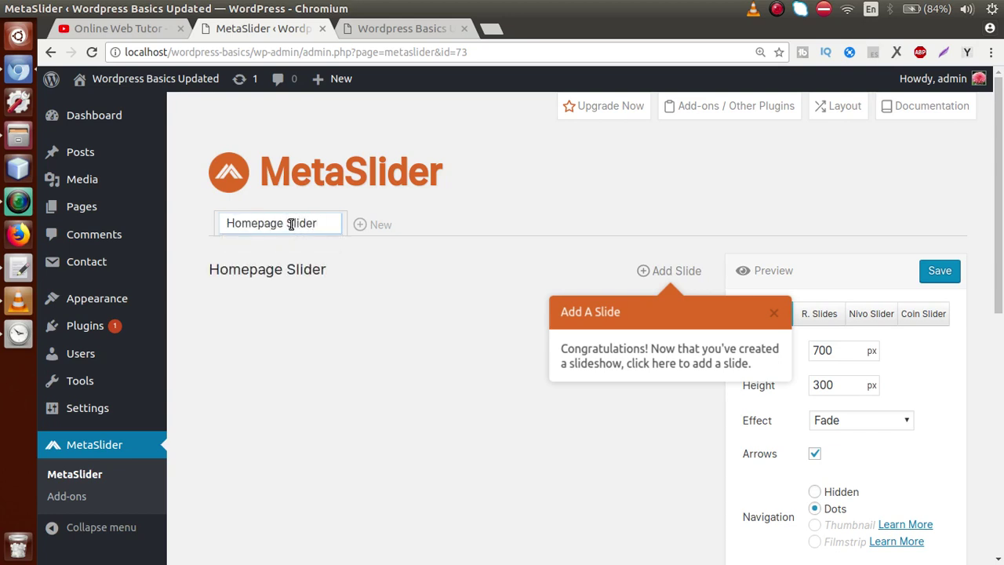
drag(316, 224, 227, 223)
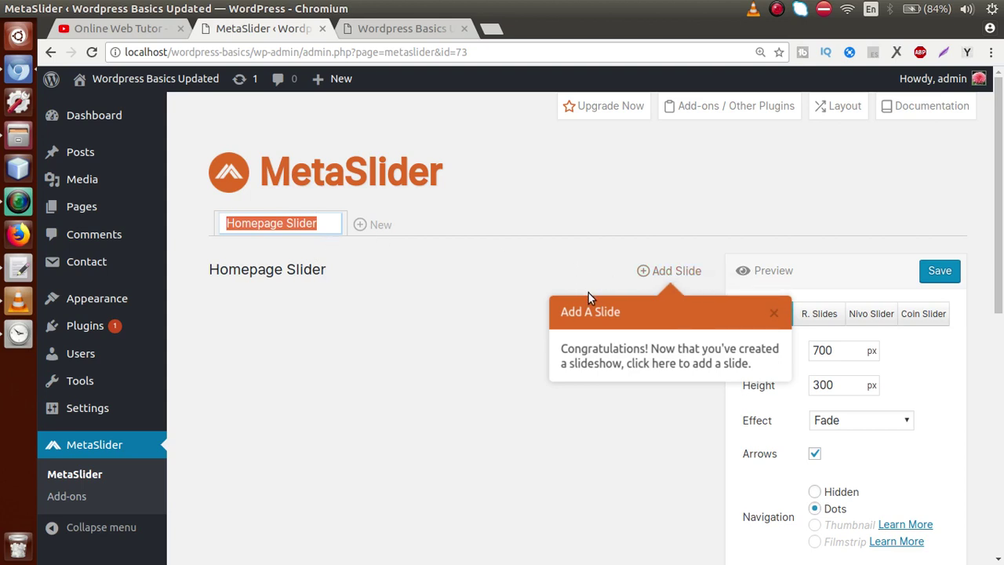
drag(634, 315, 560, 315)
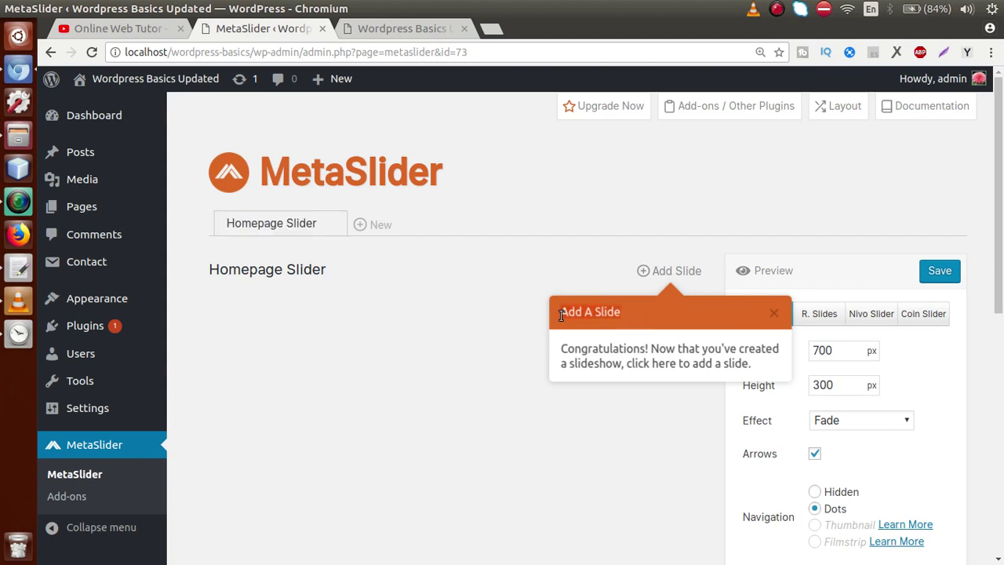
click(637, 325)
- Start adding a slide and dismiss the MetaSlider guided tour popups
click(668, 271)
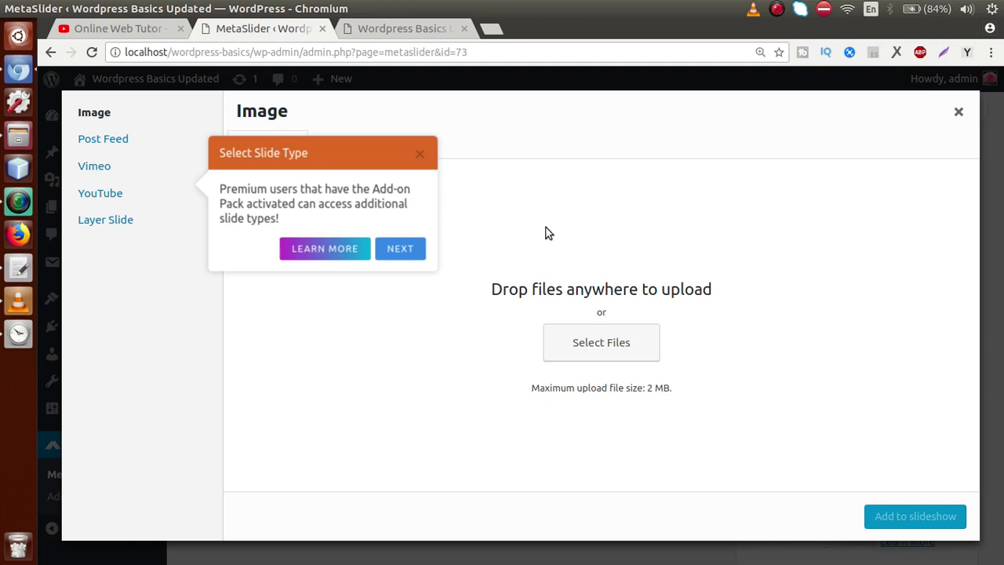
click(422, 155)
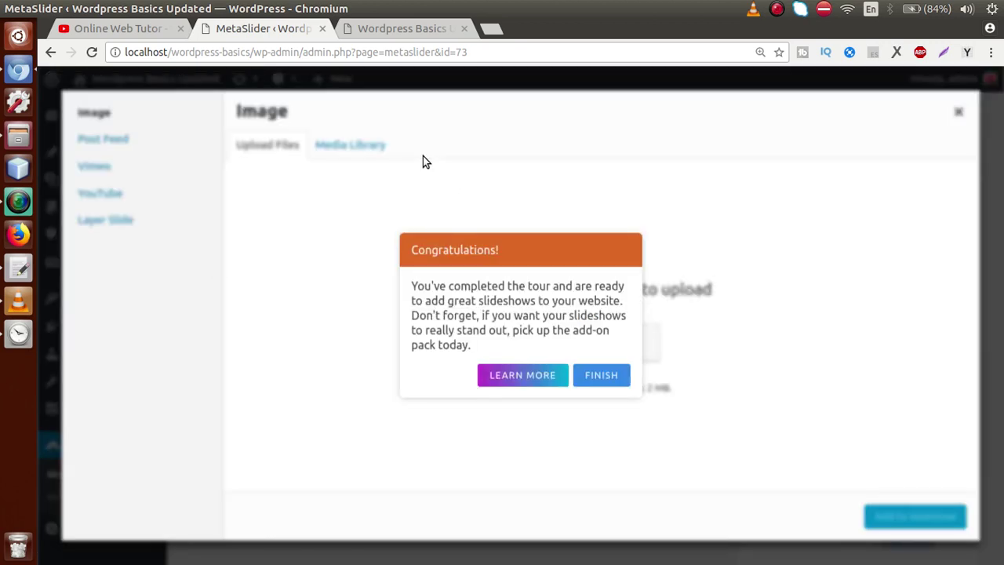
click(600, 375)
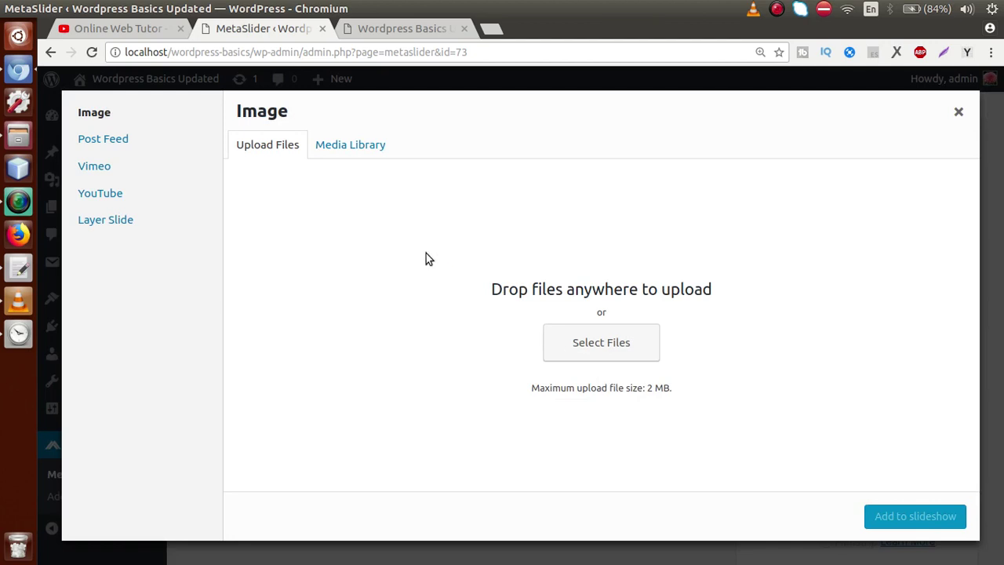
- Select the theme-development banner, gallery2 and gallery1-1 images in the Media Library
click(348, 149)
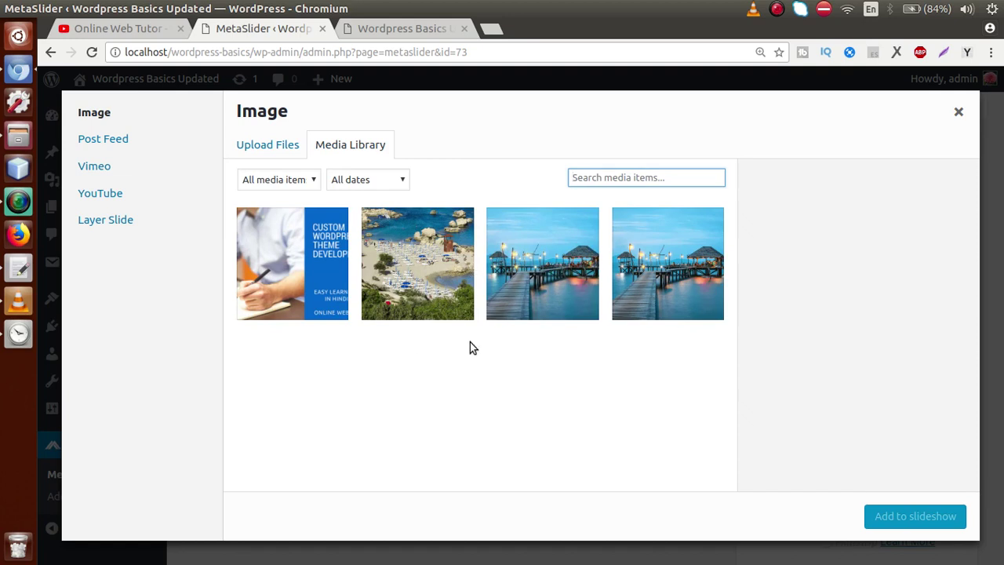
click(325, 280)
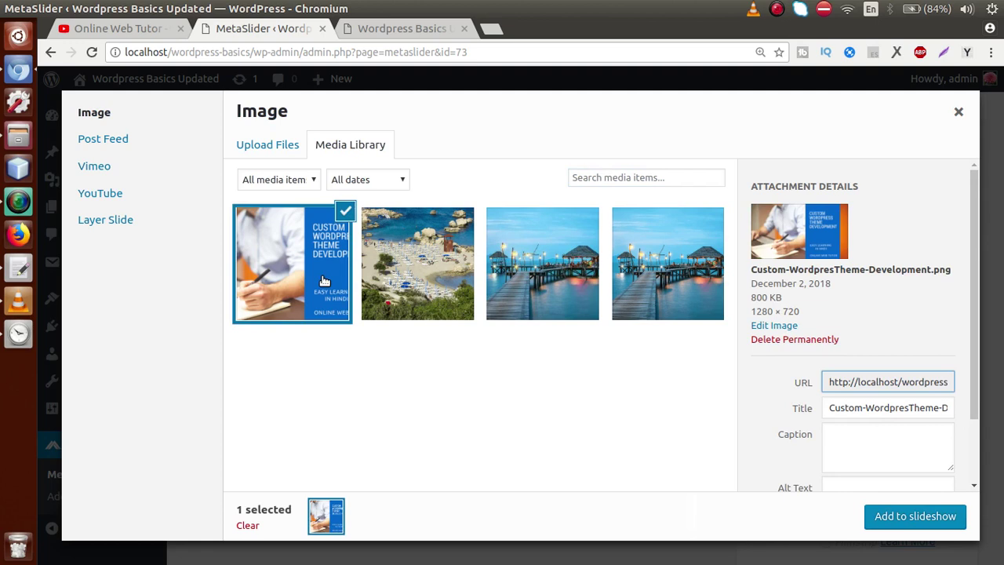
click(431, 269)
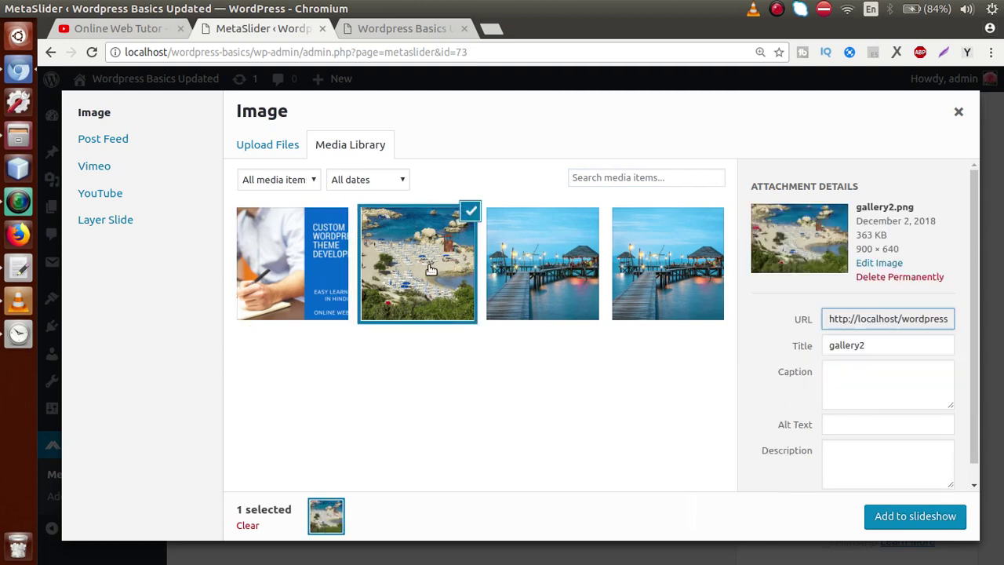
ctrl+click(286, 251)
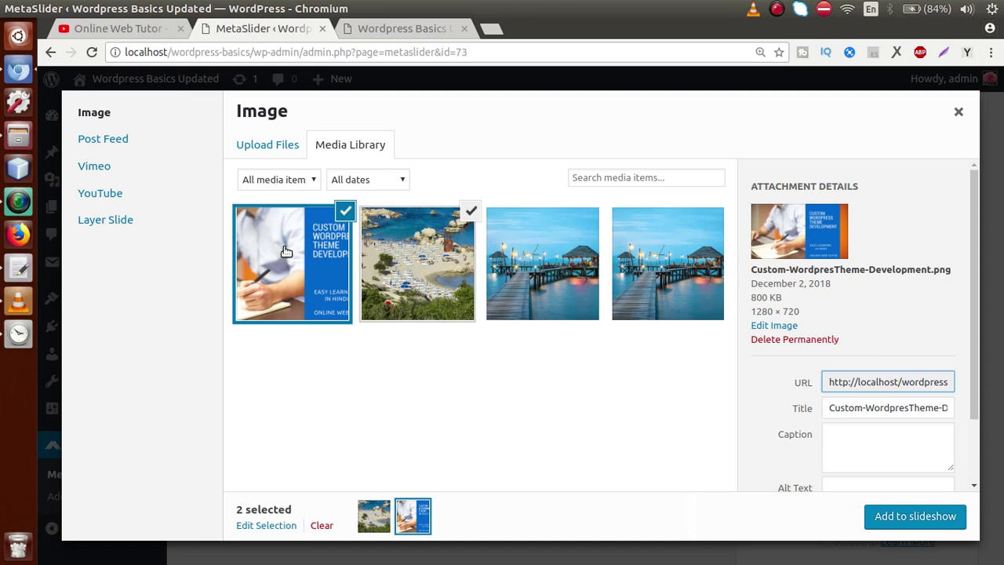
ctrl+click(537, 251)
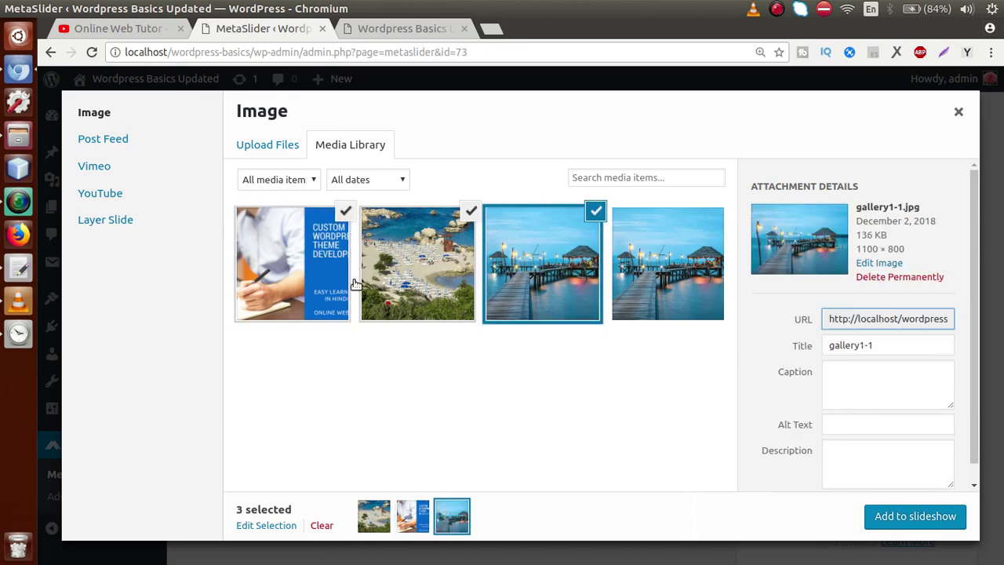
- Insert the three selected images as slides and review them and the FlexSlider settings
click(902, 518)
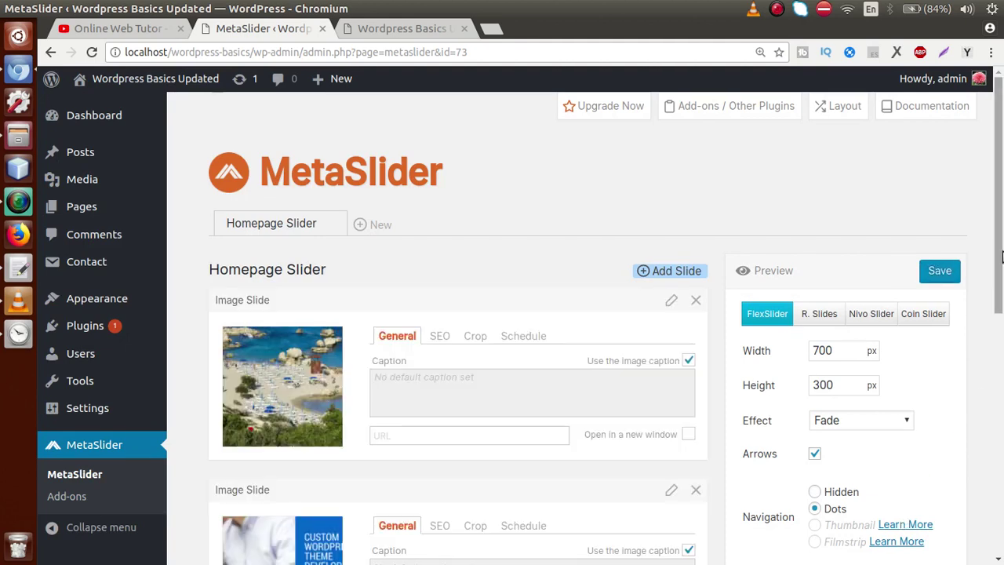
scroll(529, 218, down, 2)
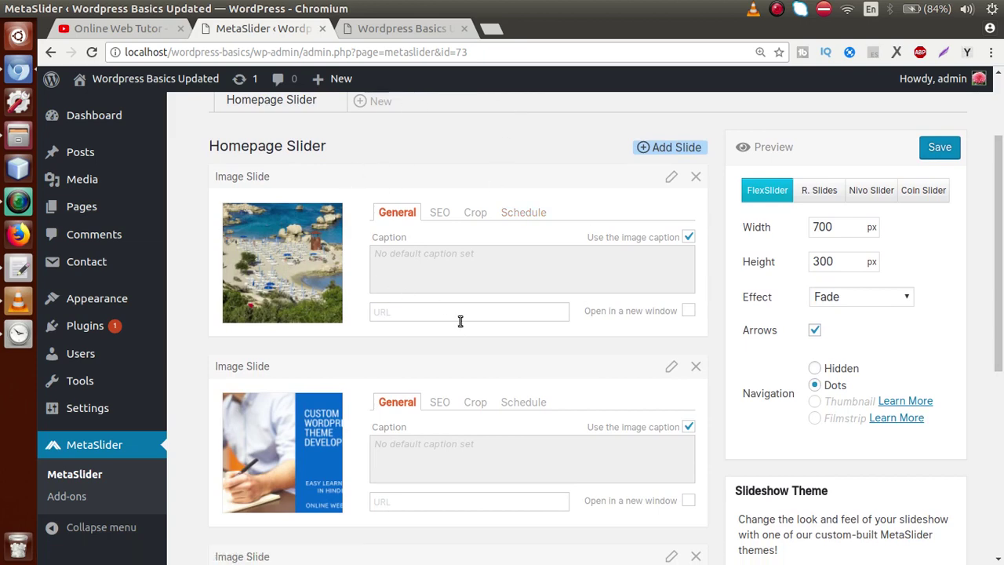
mouse_move(999, 192)
mouse_down()
mouse_move(998, 326)
mouse_move(997, 180)
mouse_up()
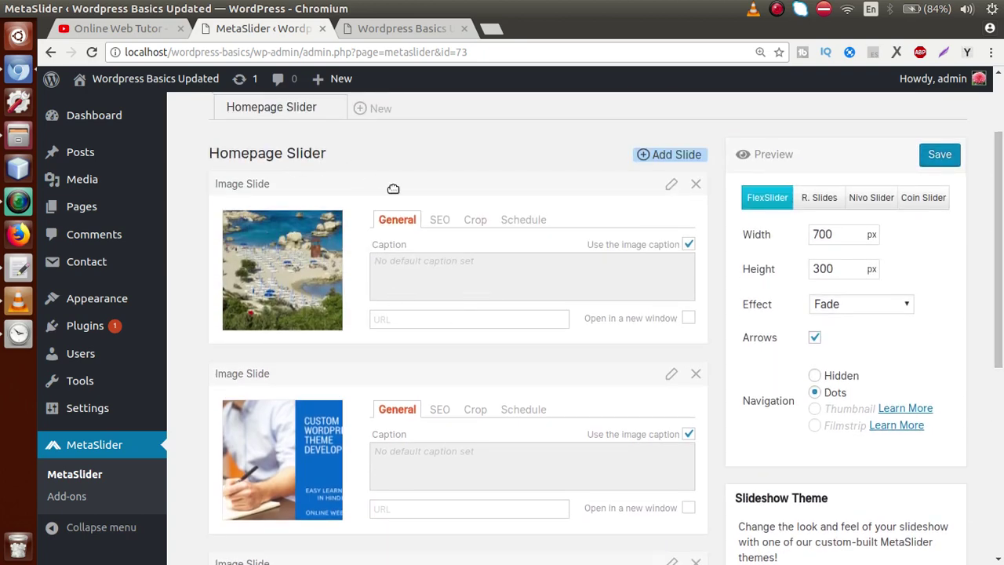
drag(998, 216, 998, 163)
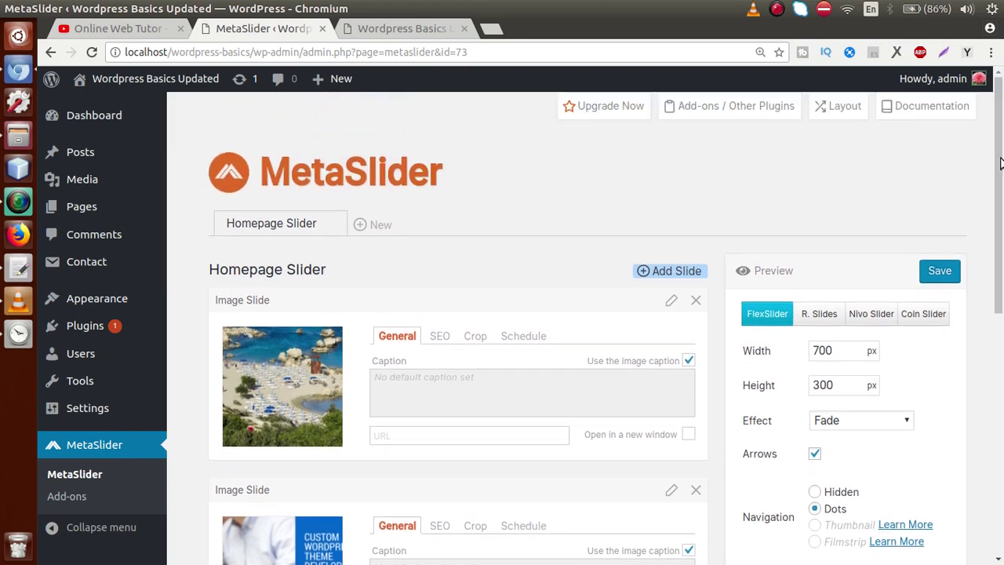
scroll(999, 162, down, 2)
scroll(999, 163, down, 2)
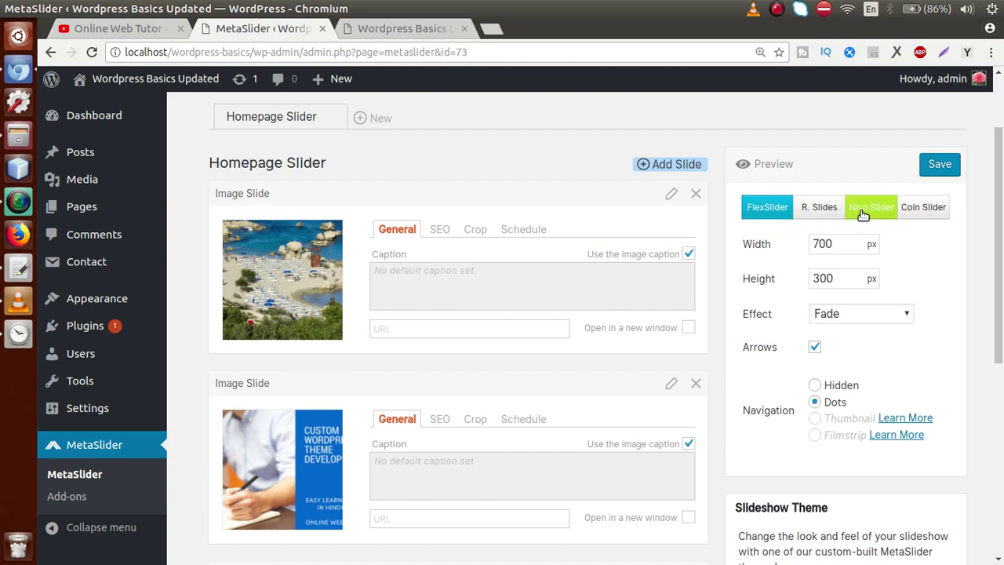
scroll(871, 210, down, 1)
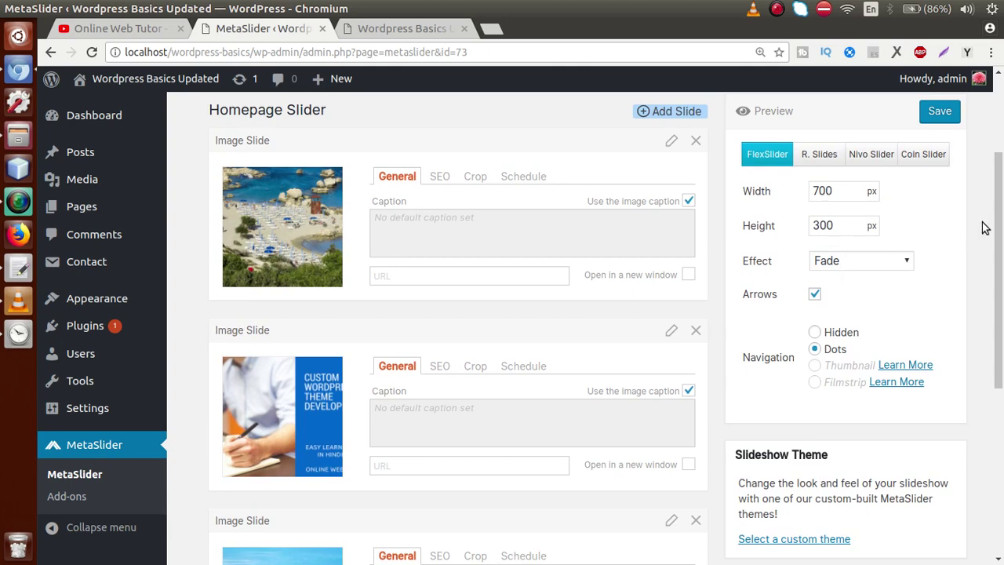
- Set the slider dimensions to 1200 px width and 500 px height
mouse_move(997, 226)
mouse_down()
mouse_move(998, 292)
mouse_move(998, 213)
mouse_up()
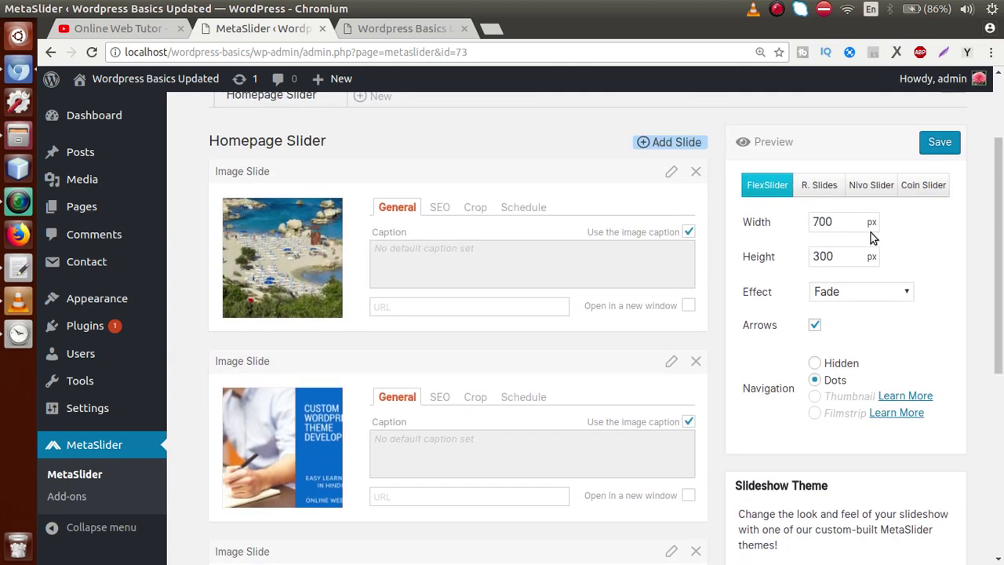
drag(848, 222, 785, 224)
text(1200)
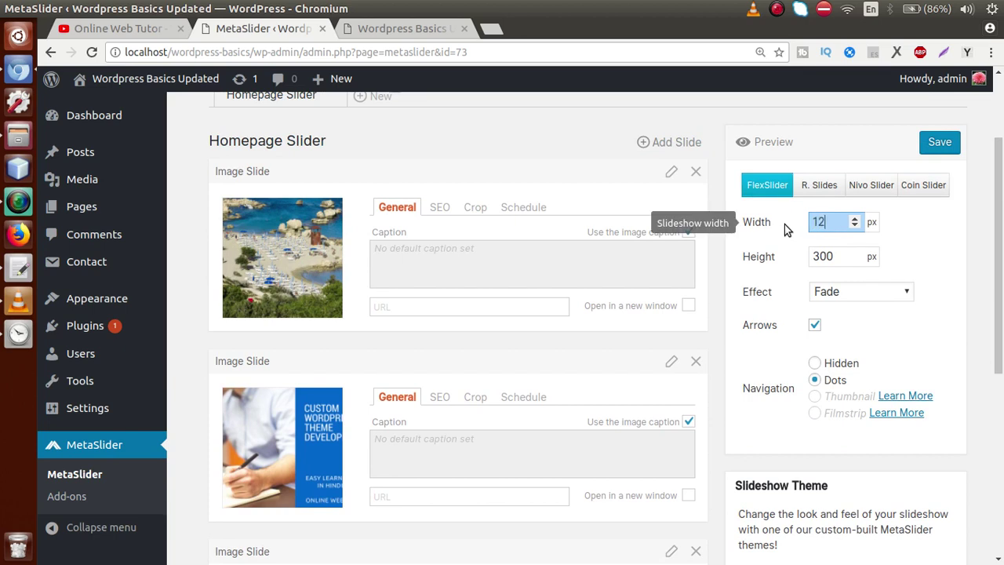
key(BackSpace)
key(BackSpace)
key(BackSpace)
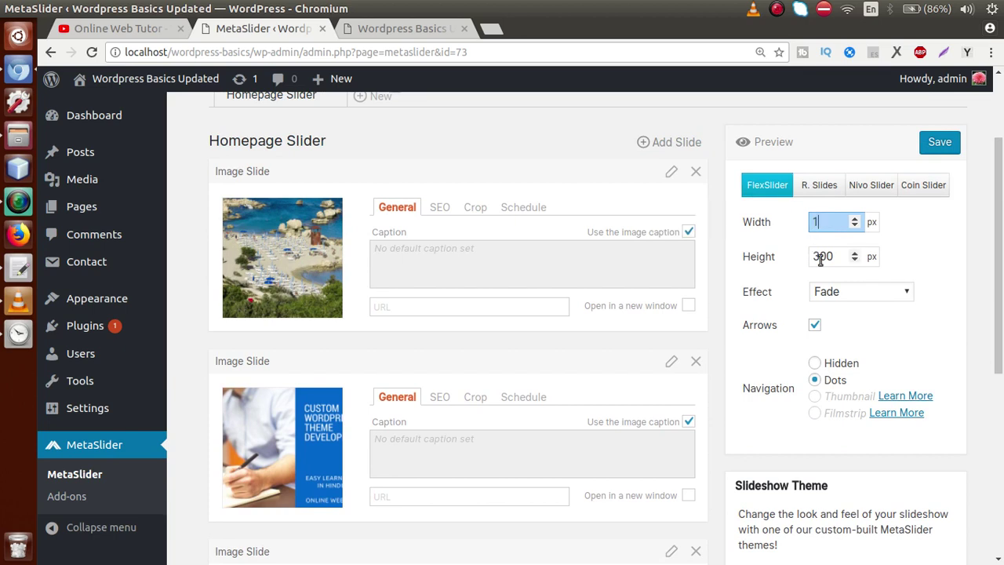
text(024)
double_click(828, 229)
drag(841, 223, 815, 224)
drag(843, 257, 804, 266)
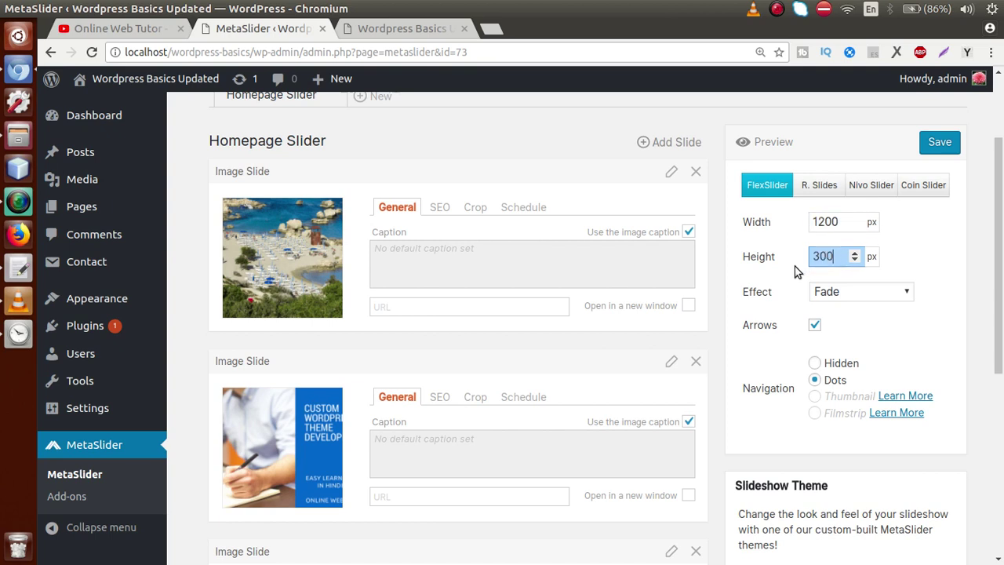
text(500)
drag(1000, 164, 1001, 190)
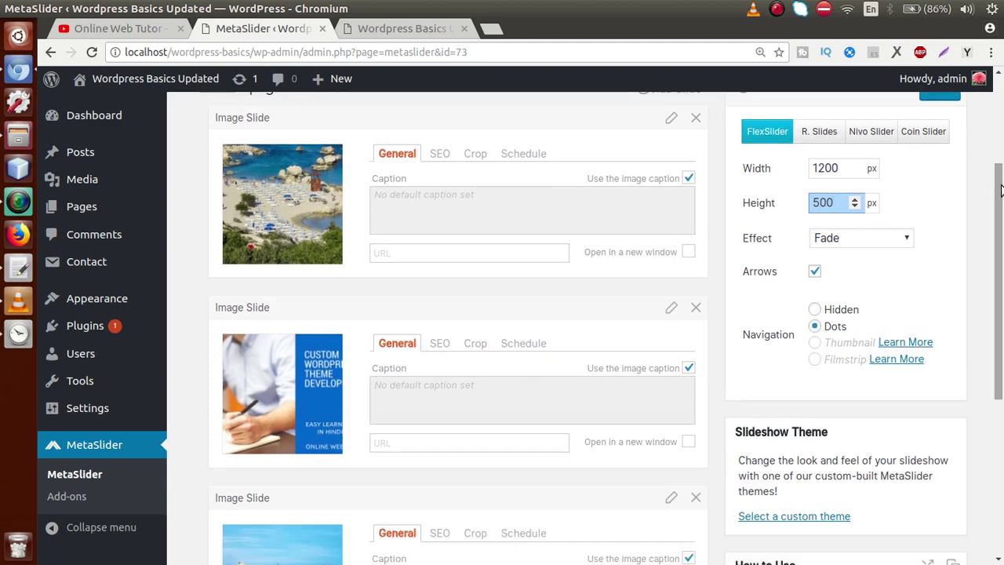
click(974, 203)
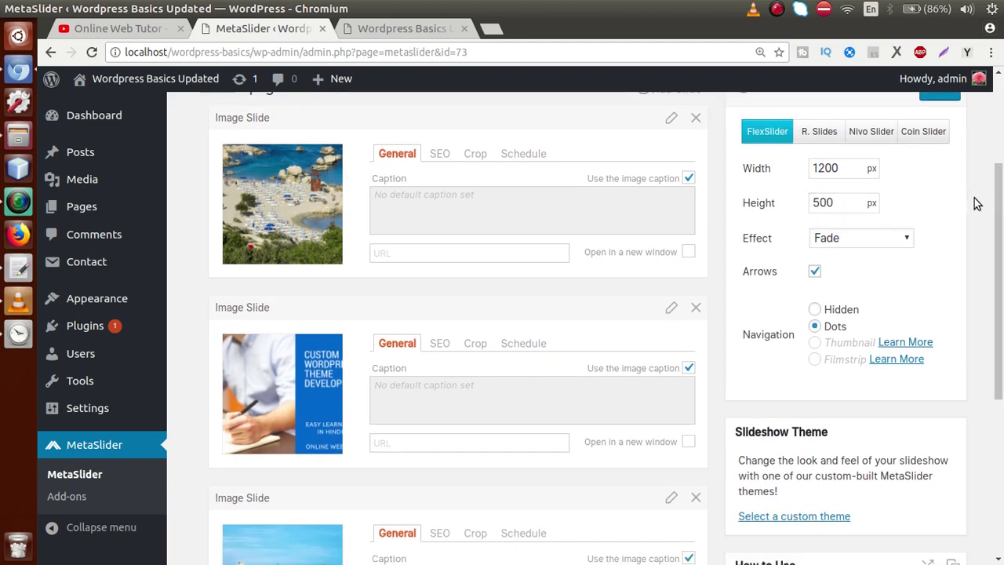
- Keep Fade as the slider's transition effect
click(879, 245)
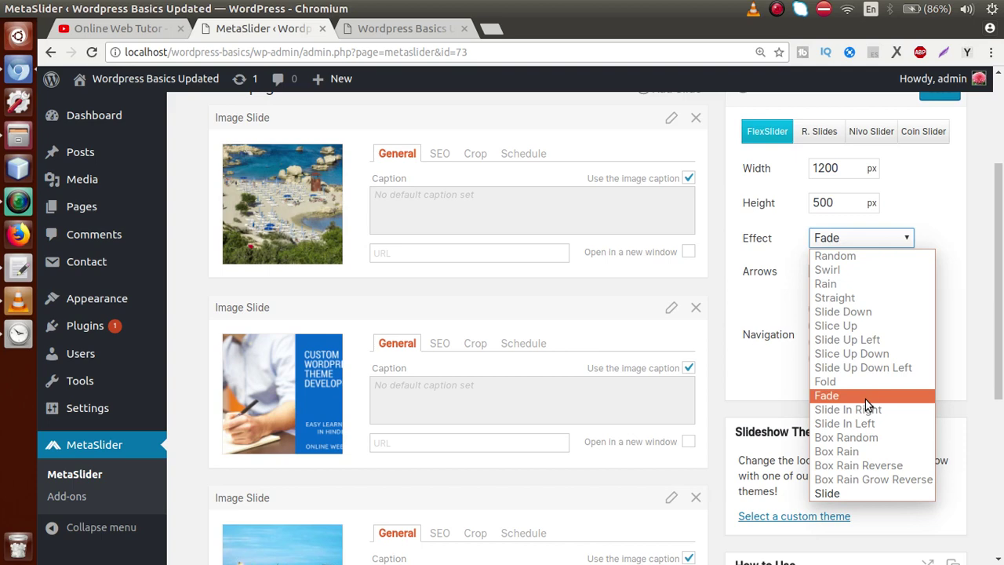
click(965, 235)
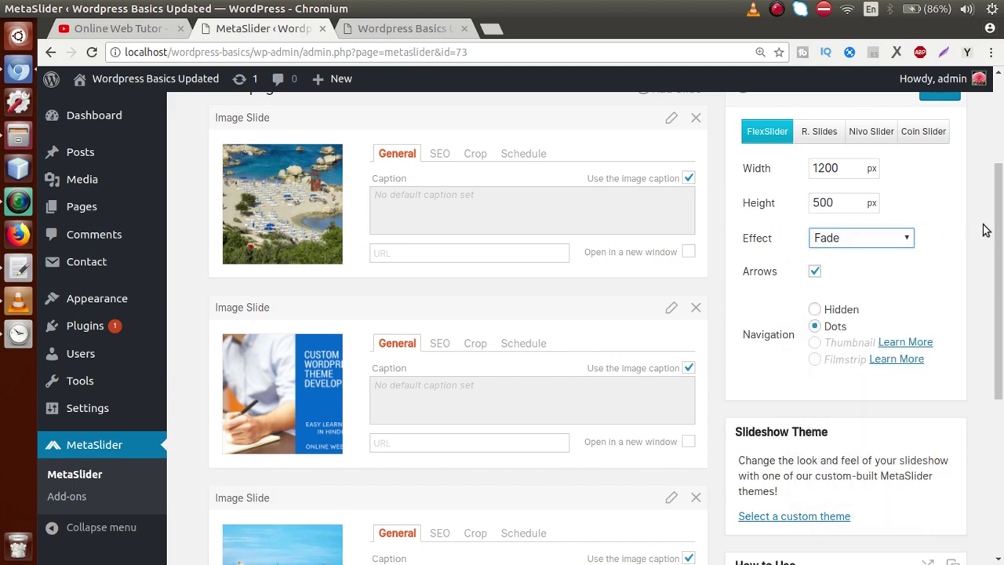
scroll(999, 237, down, 1)
scroll(999, 237, down, 1)
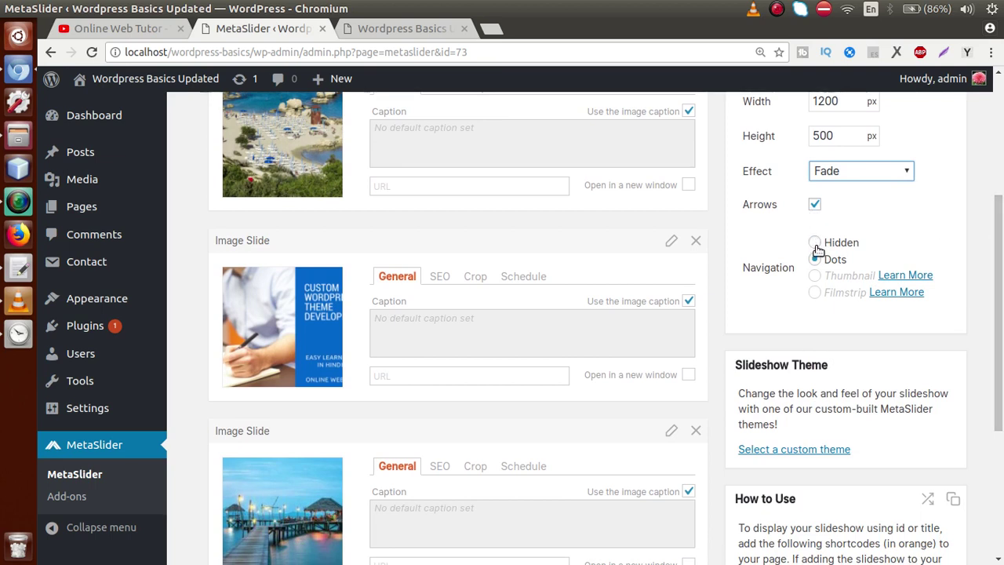
- Copy the [metaslider id="73"] shortcode from the How to Use box
scroll(998, 327, down, 5)
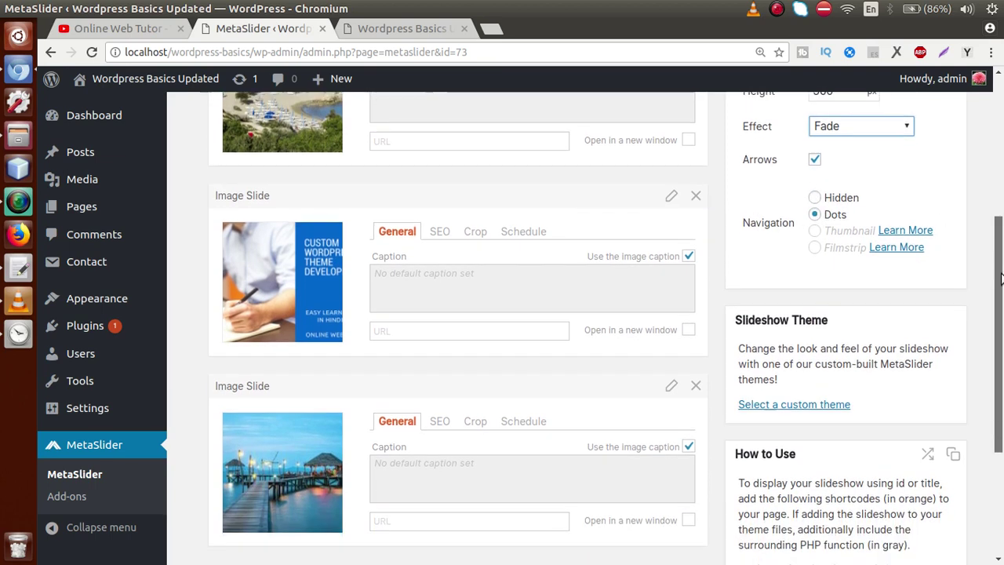
scroll(996, 346, down, 3)
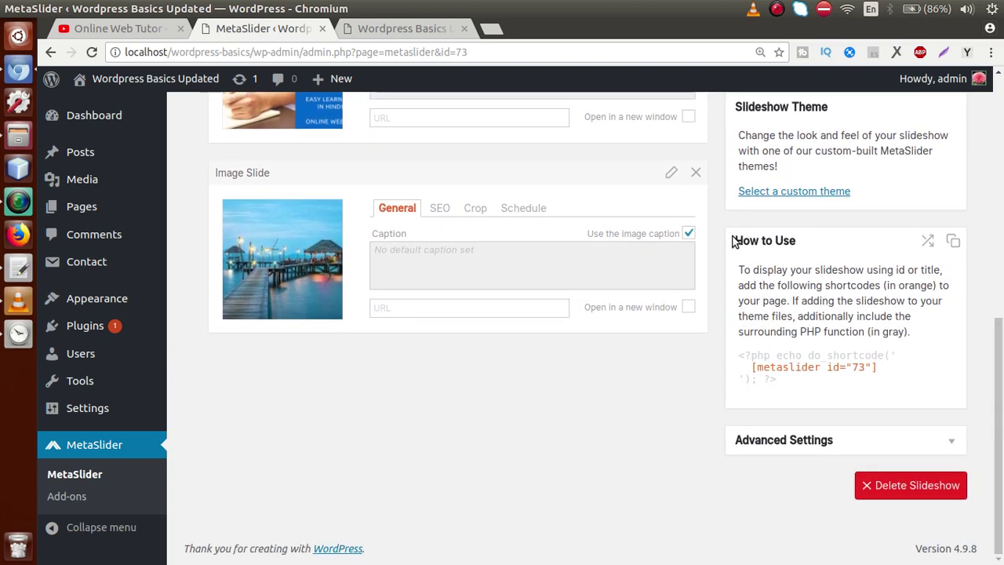
drag(733, 240, 776, 237)
click(799, 238)
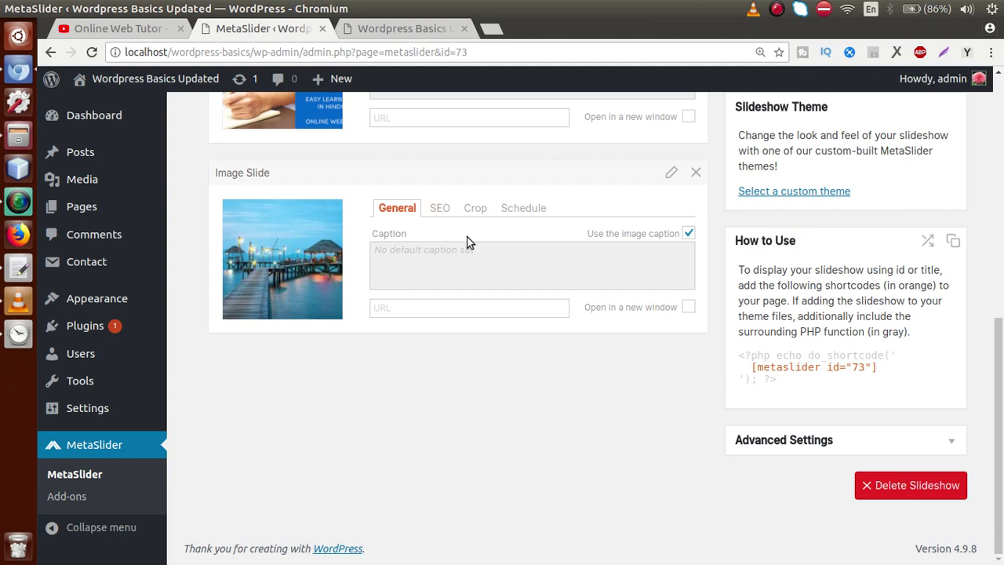
click(850, 373)
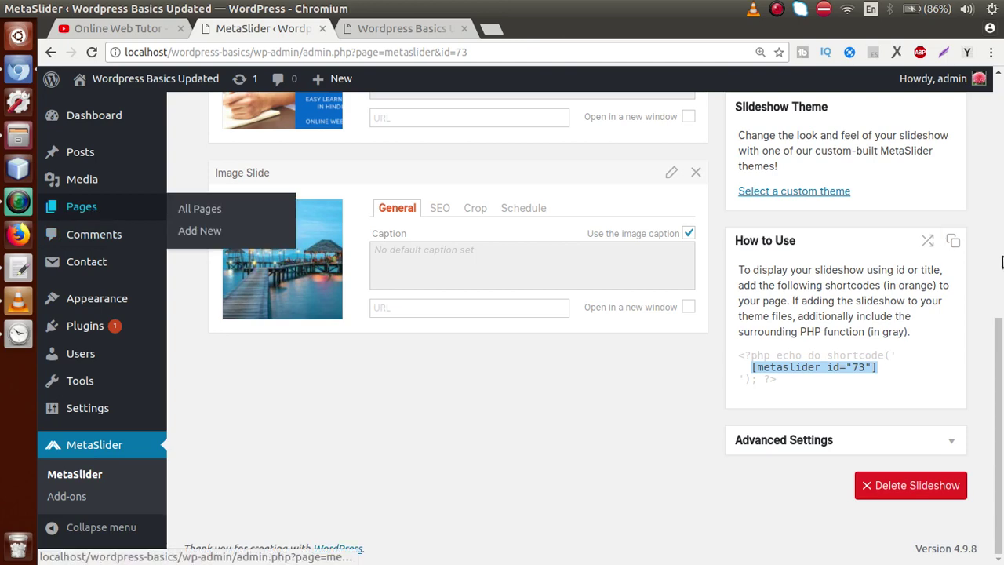
drag(999, 379, 1000, 149)
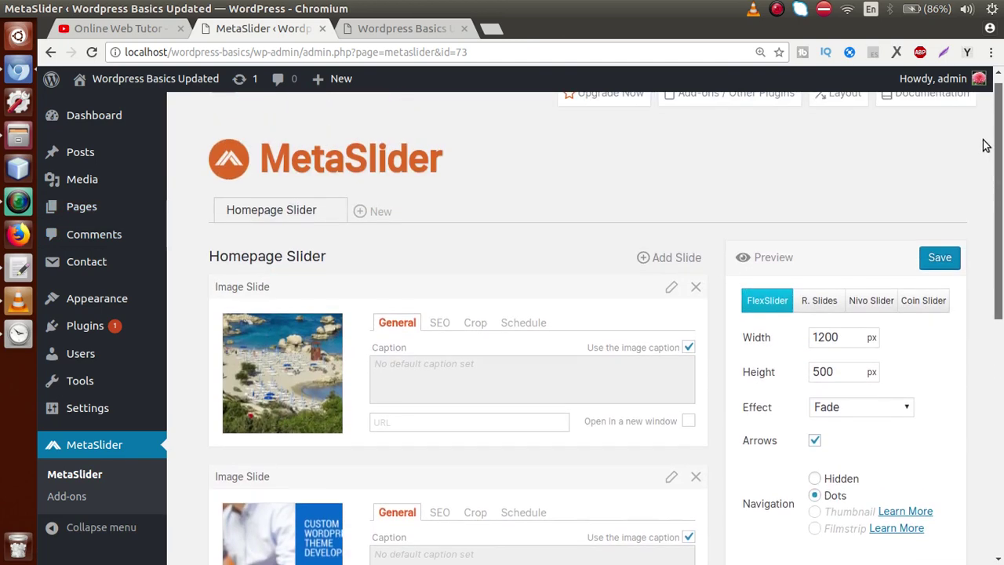
- Save the slideshow settings and start a new page titled Home in a new tab
click(944, 258)
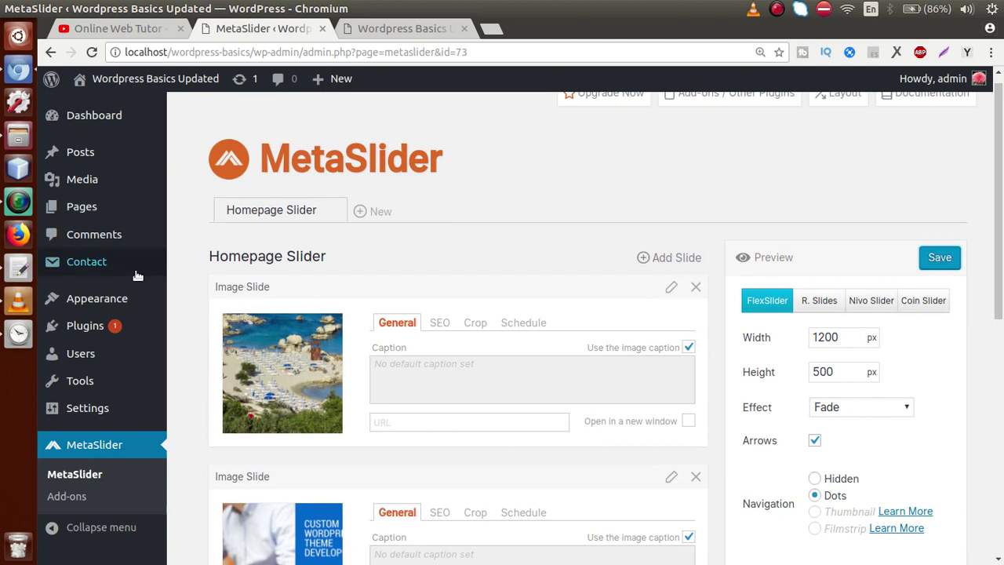
mouse_move(101, 316)
middle_click(81, 207)
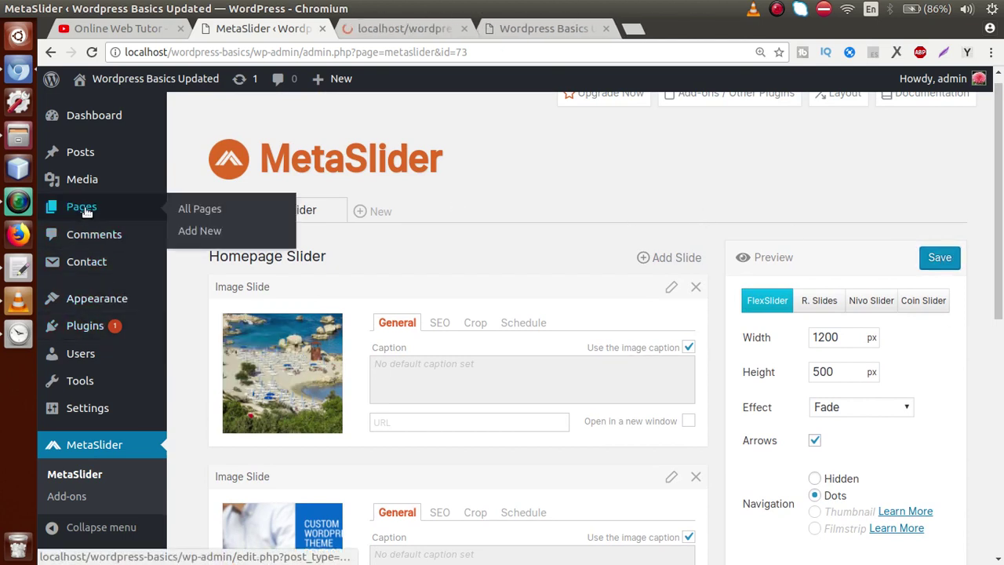
click(397, 31)
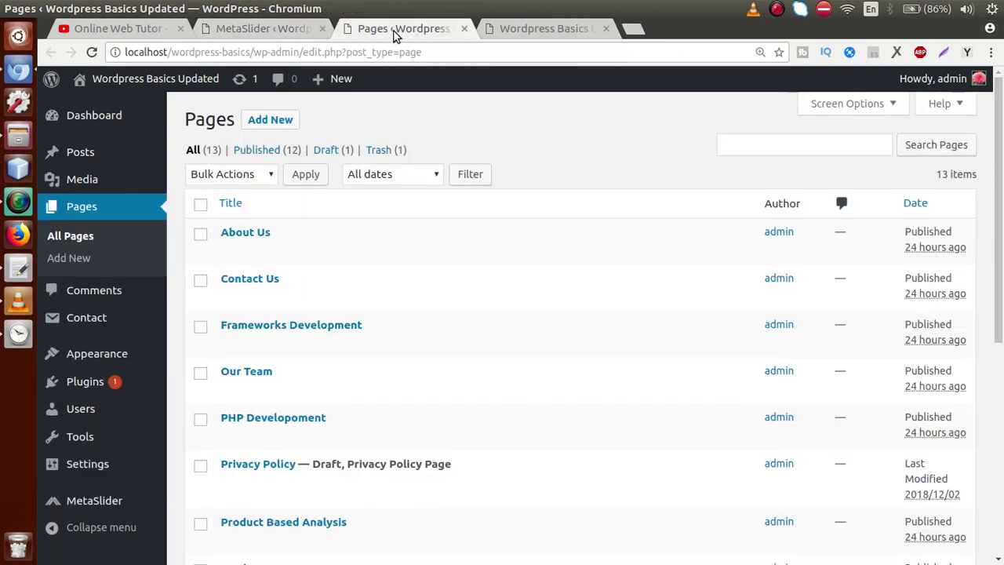
click(278, 119)
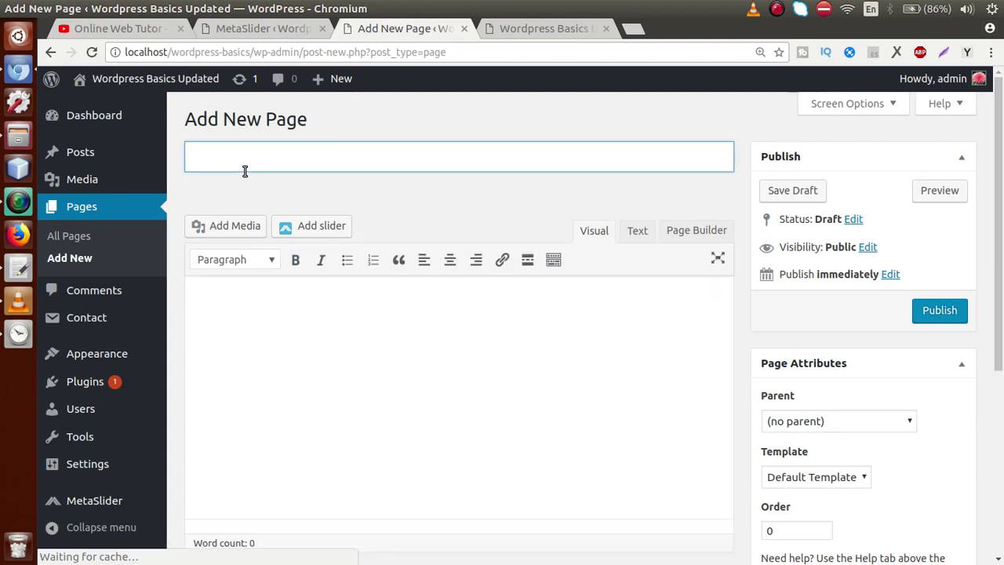
text(Home)
- Paste the slideshow shortcode into the Home page body, then delete it again
click(428, 327)
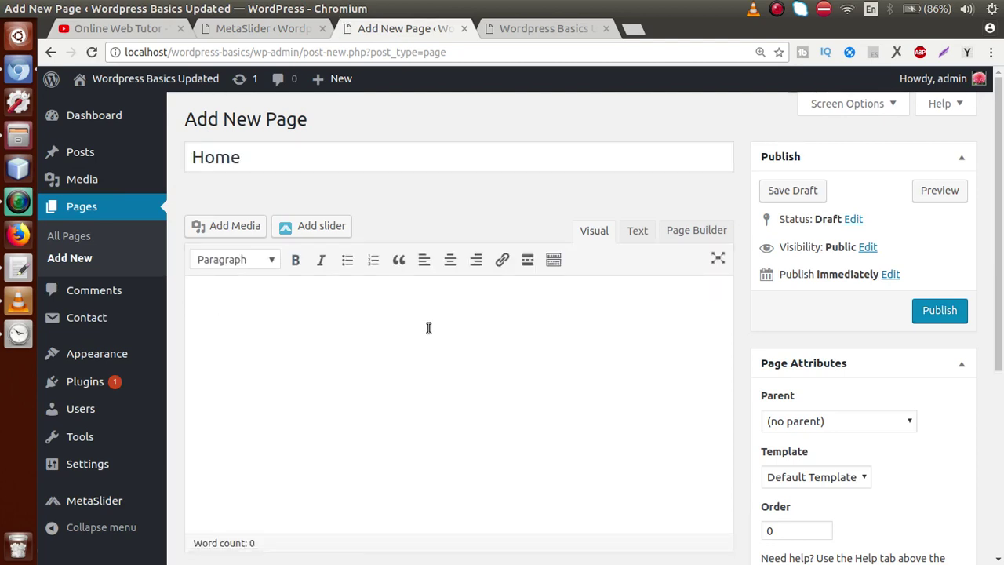
key(ctrl+v)
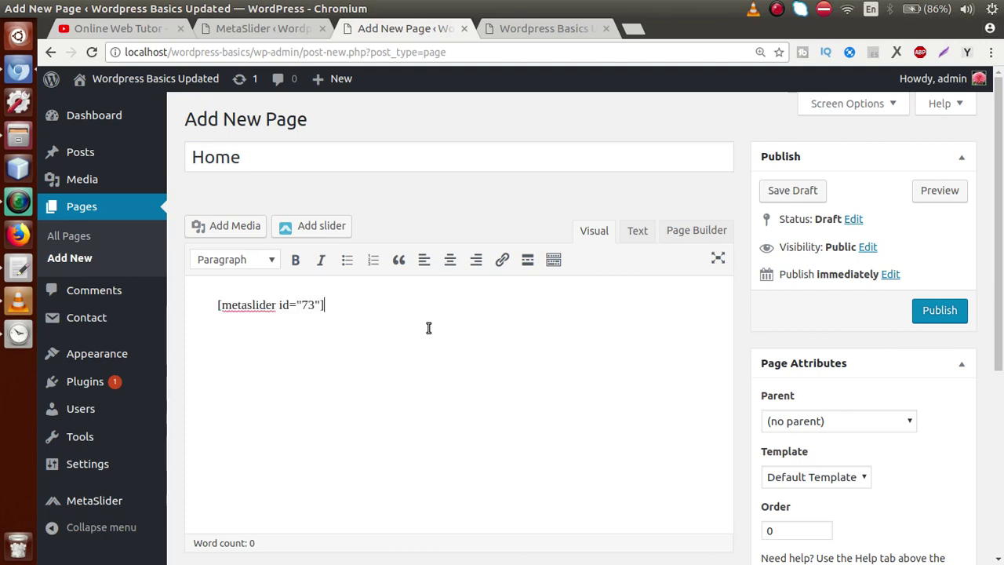
click(298, 32)
drag(1000, 294, 1000, 479)
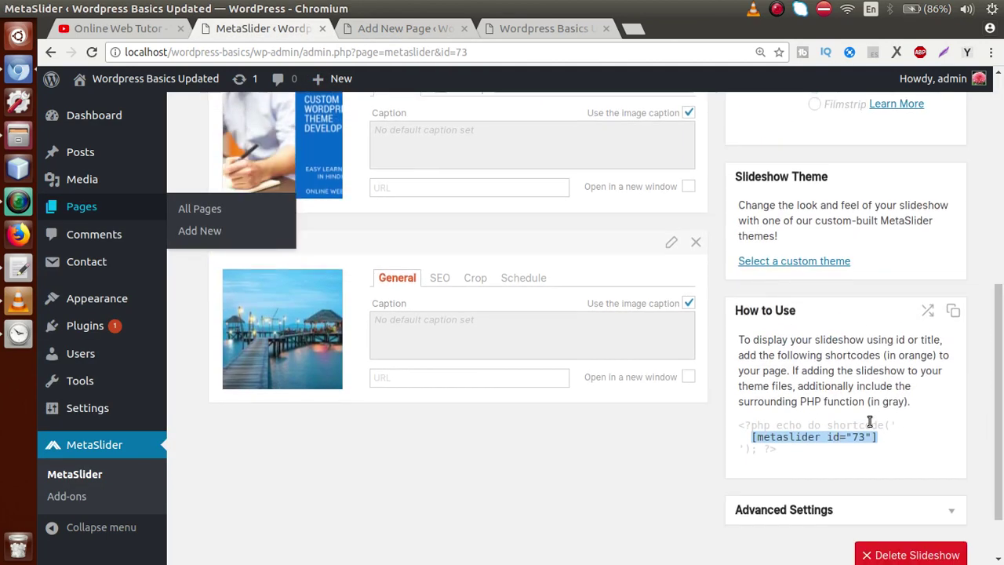
click(417, 34)
drag(352, 309, 193, 291)
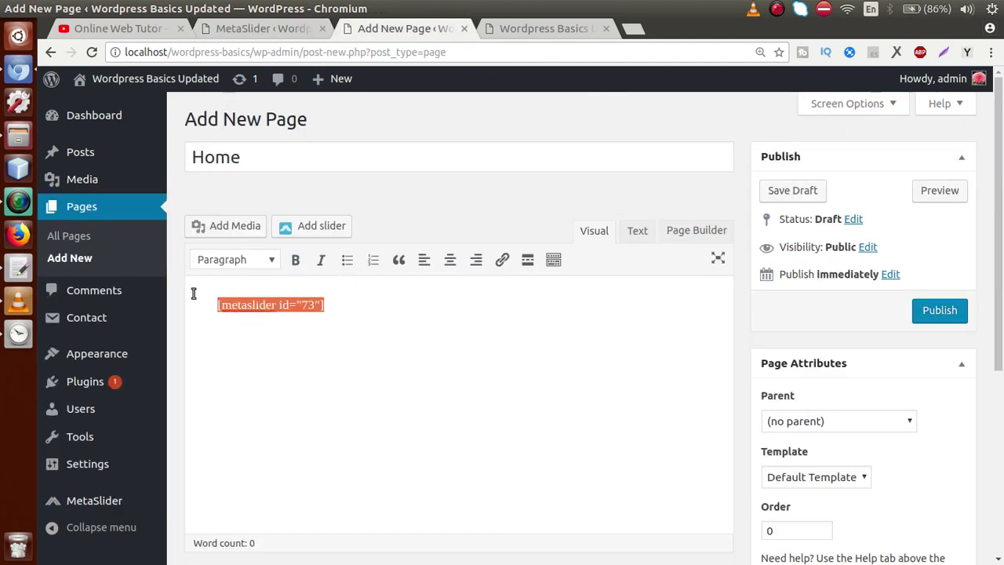
key(BackSpace)
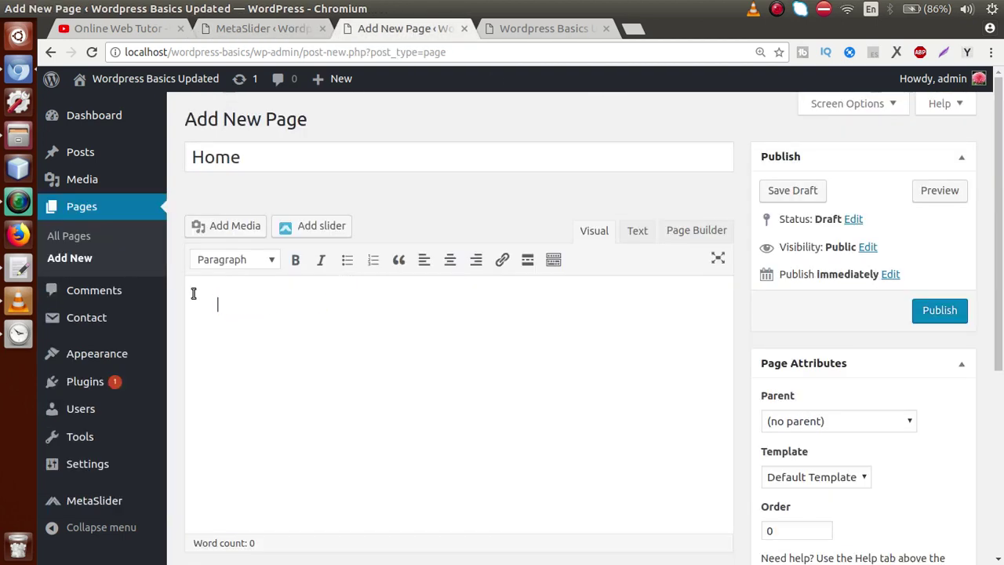
- Insert the Homepage Slider [metaslider id=73] into Home, publish it, and view the front page
click(321, 230)
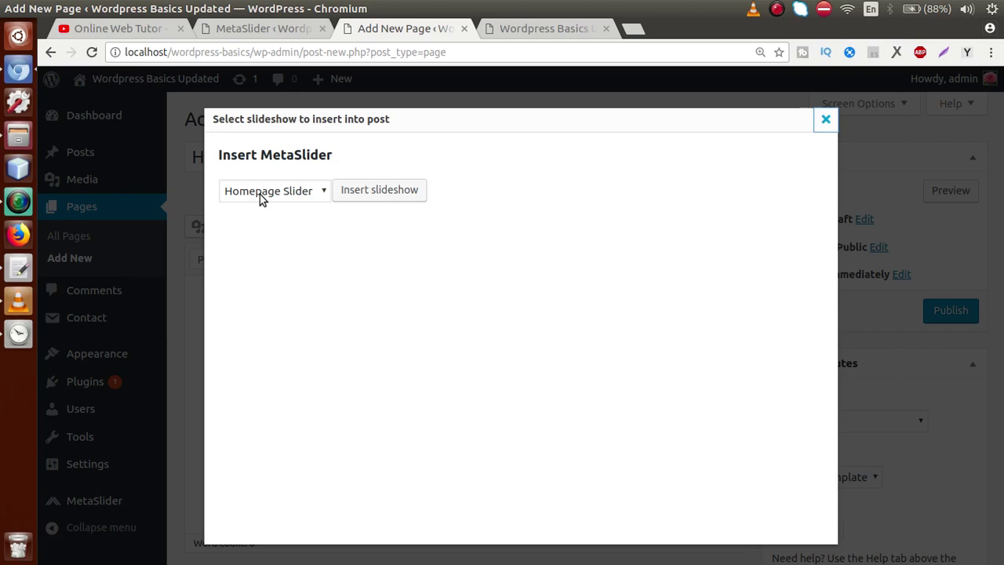
click(377, 193)
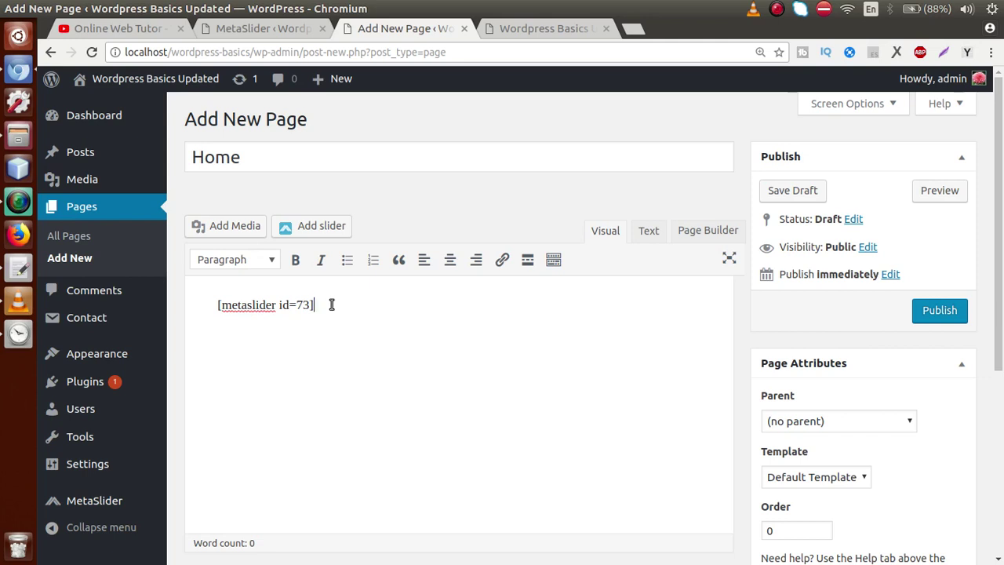
drag(332, 304, 219, 308)
click(374, 308)
click(934, 311)
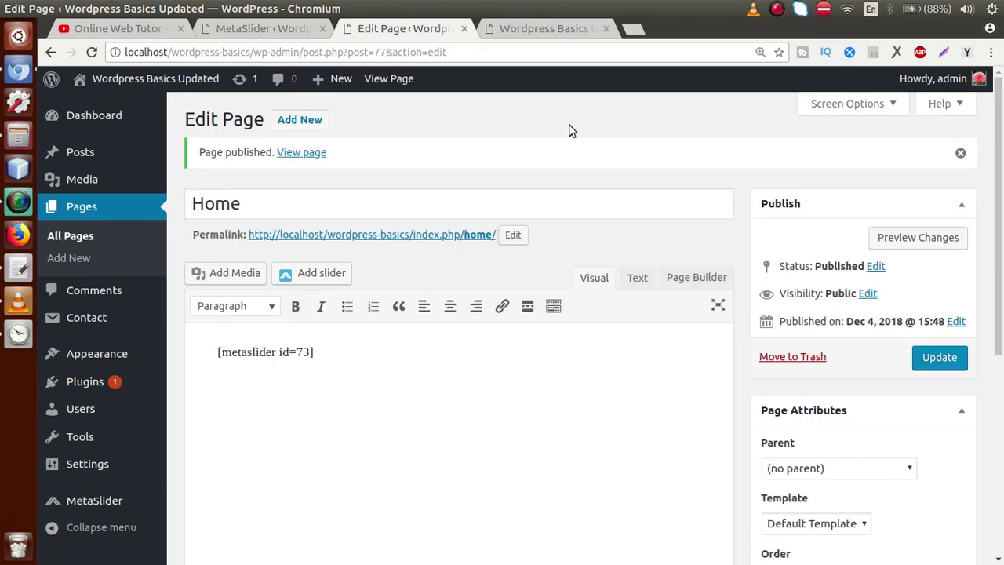
click(541, 29)
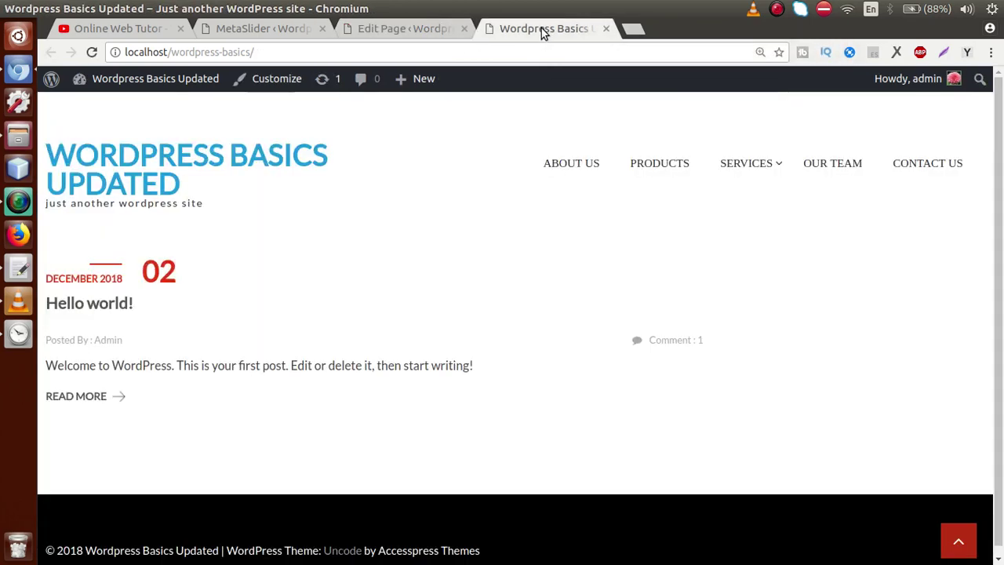
- Reload the front page and open the Home page's permalink in a new tab
key(F5)
click(411, 29)
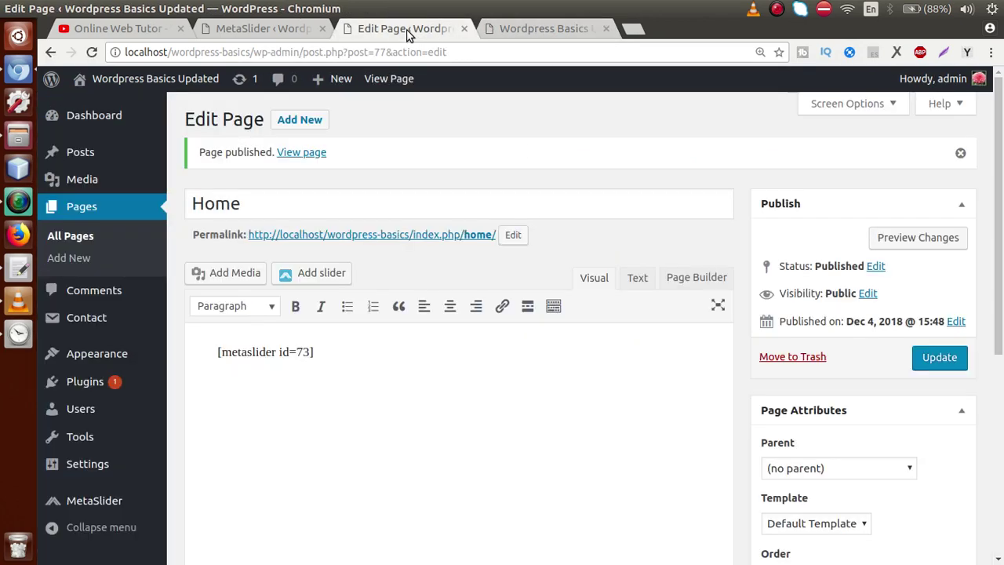
middle_click(399, 236)
click(527, 29)
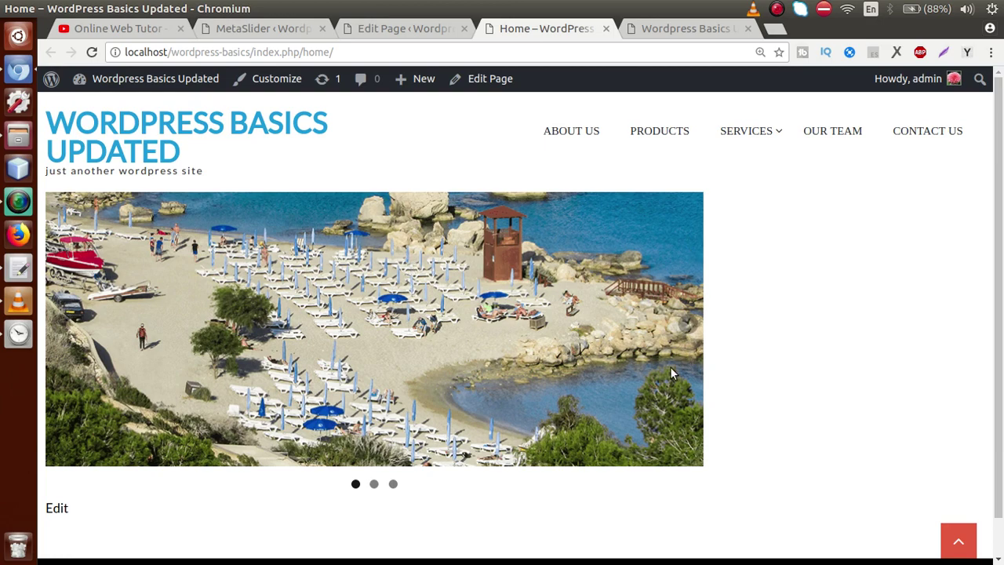
- Browse the three slides using the slider's dots and next arrow
click(374, 483)
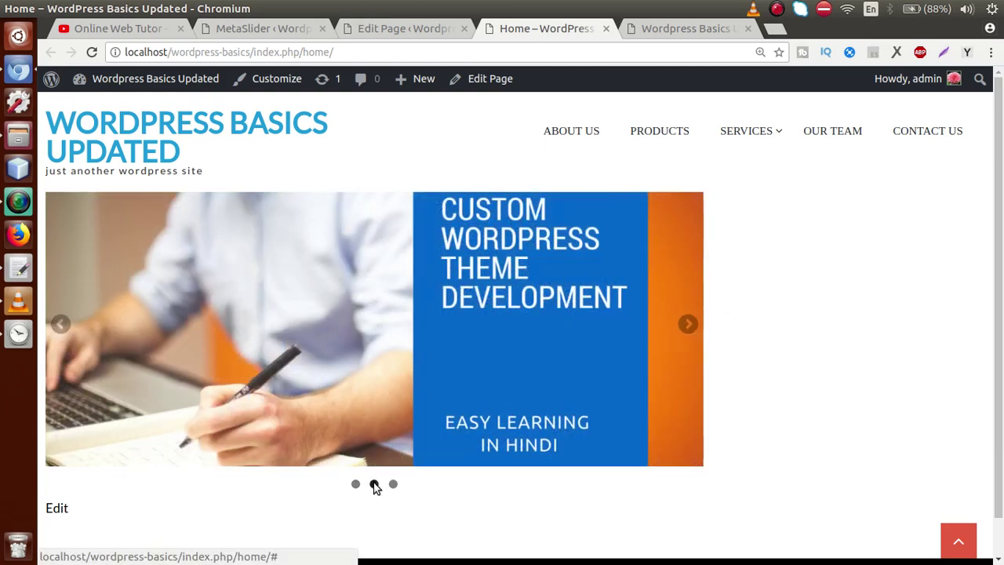
click(393, 484)
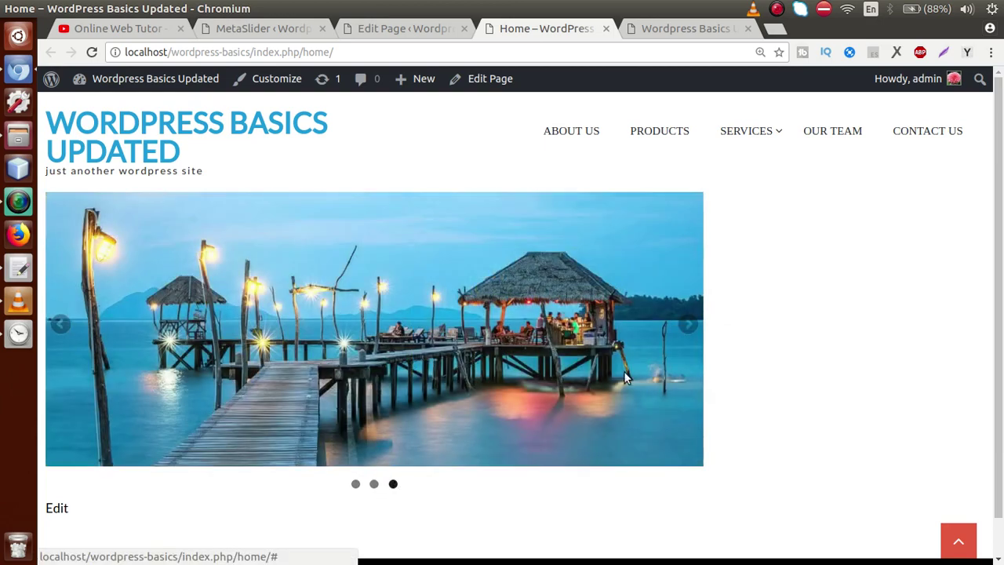
click(690, 329)
click(690, 329)
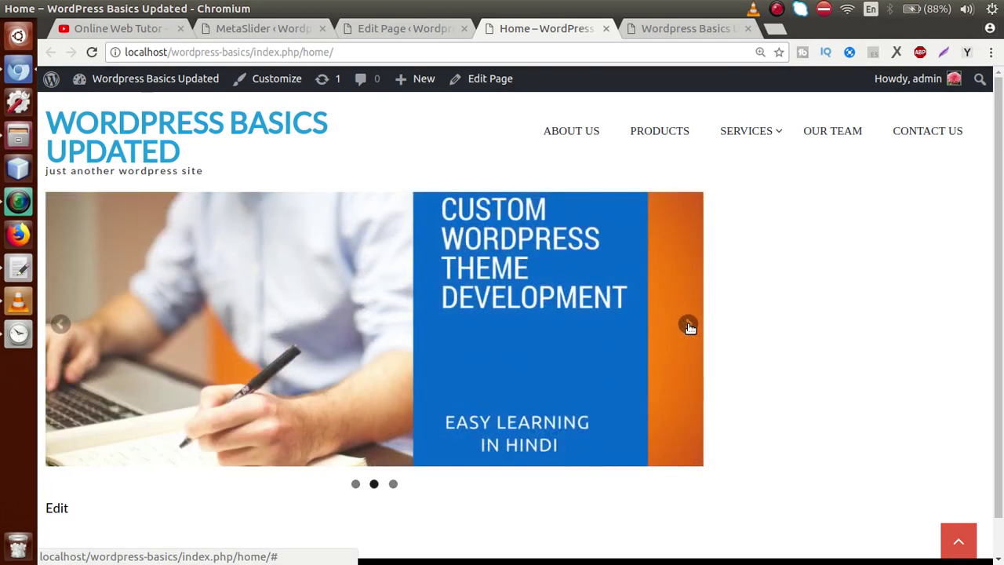
- Change the Homepage Slider's Effect from Fade to Slide and save the slideshow
click(302, 33)
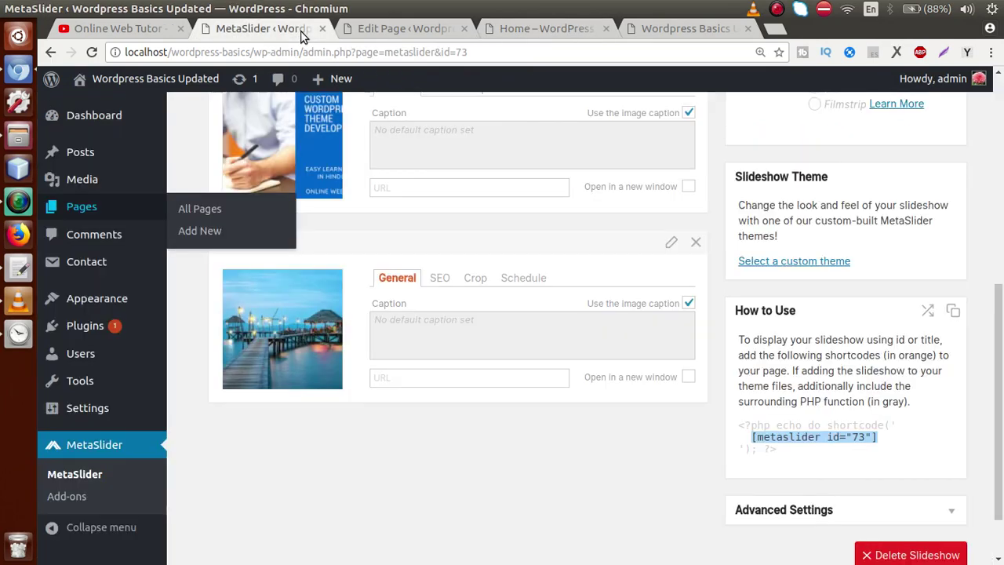
drag(996, 338, 994, 202)
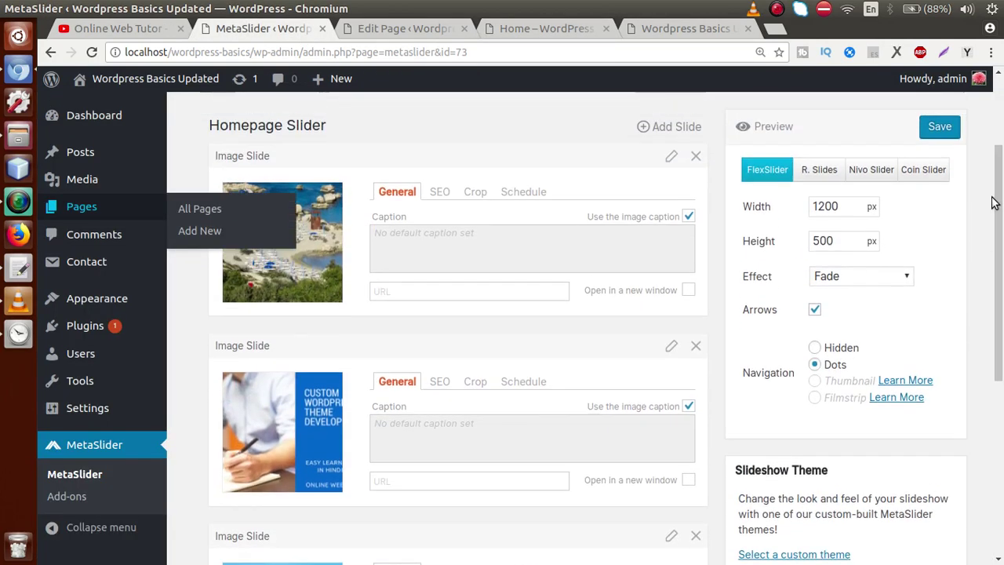
click(865, 278)
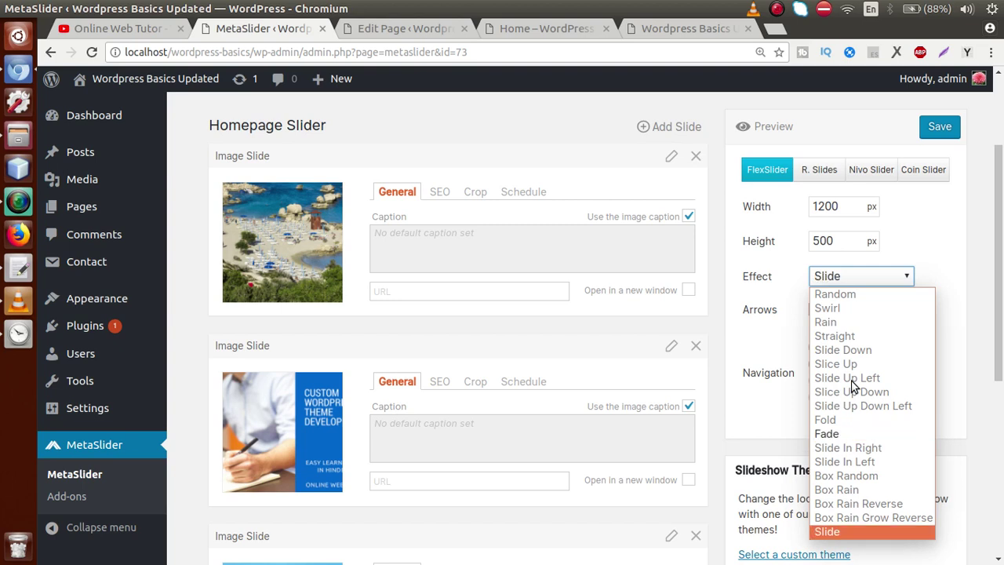
key(End)
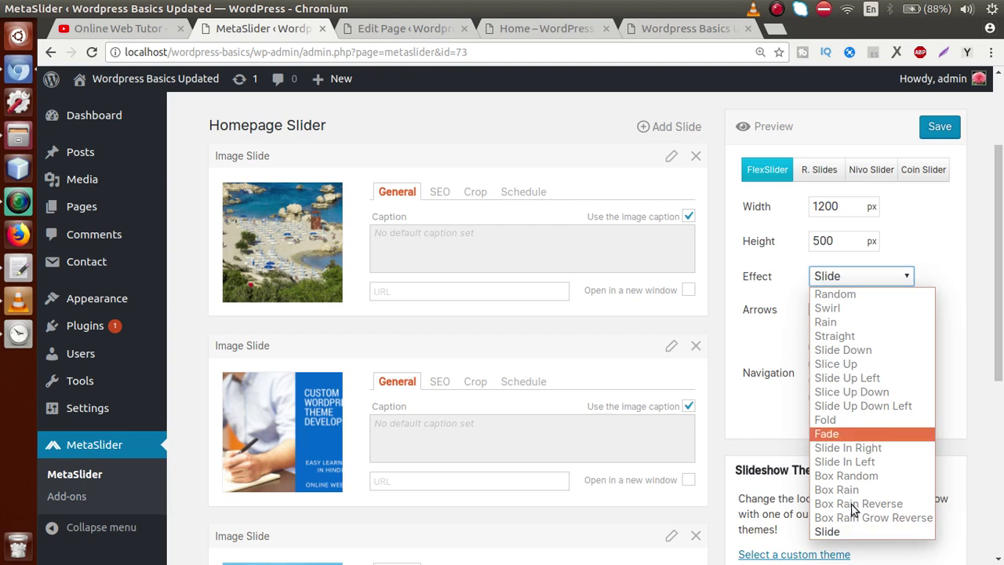
click(856, 532)
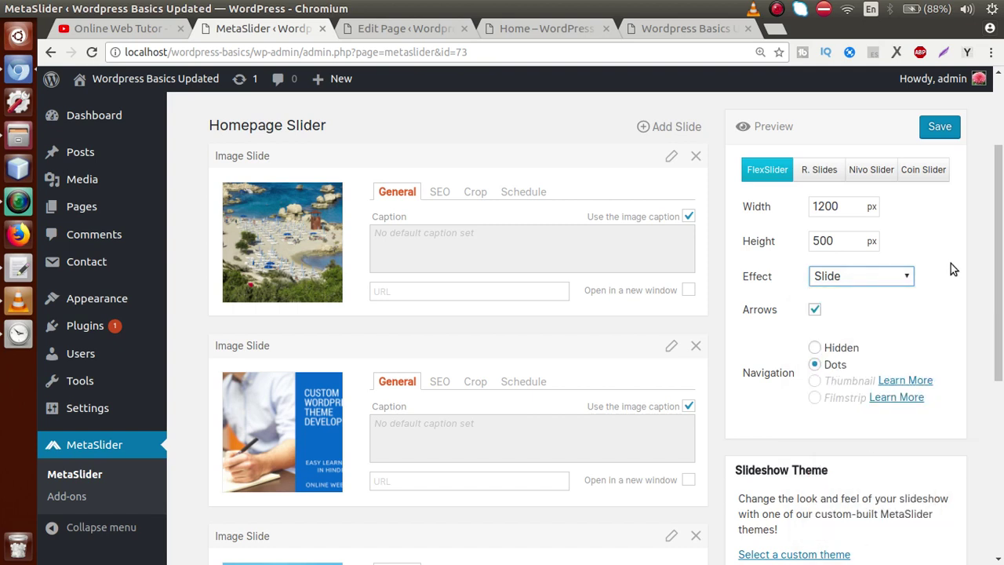
click(941, 135)
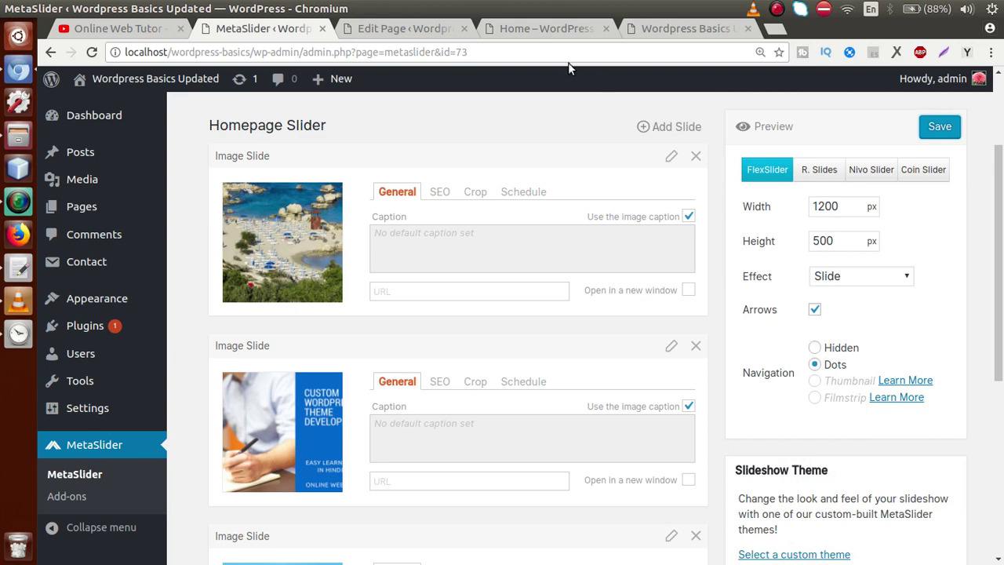
click(536, 35)
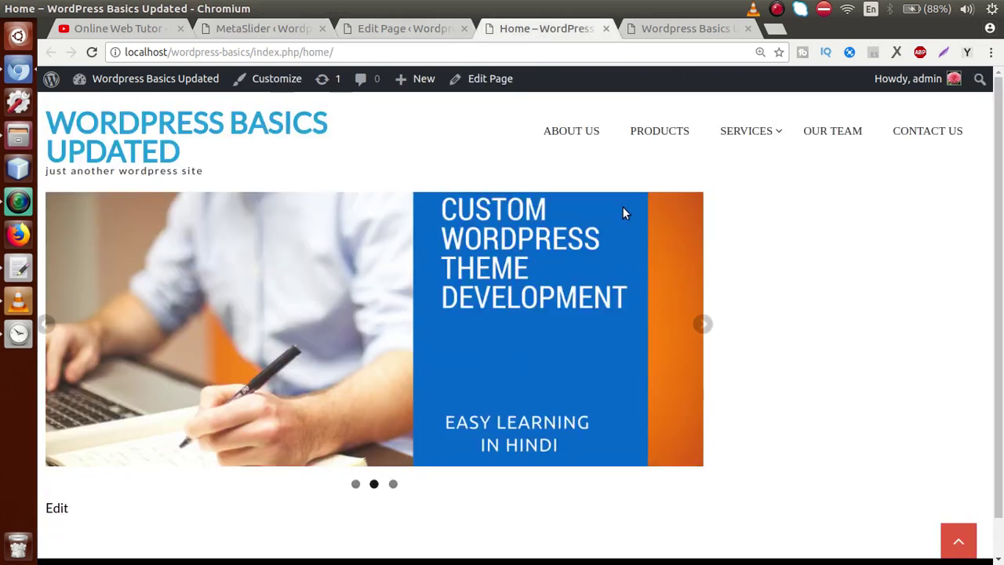
- Reload the Home page, cycle its three slides, and check the index.php/home/ address
key(F5)
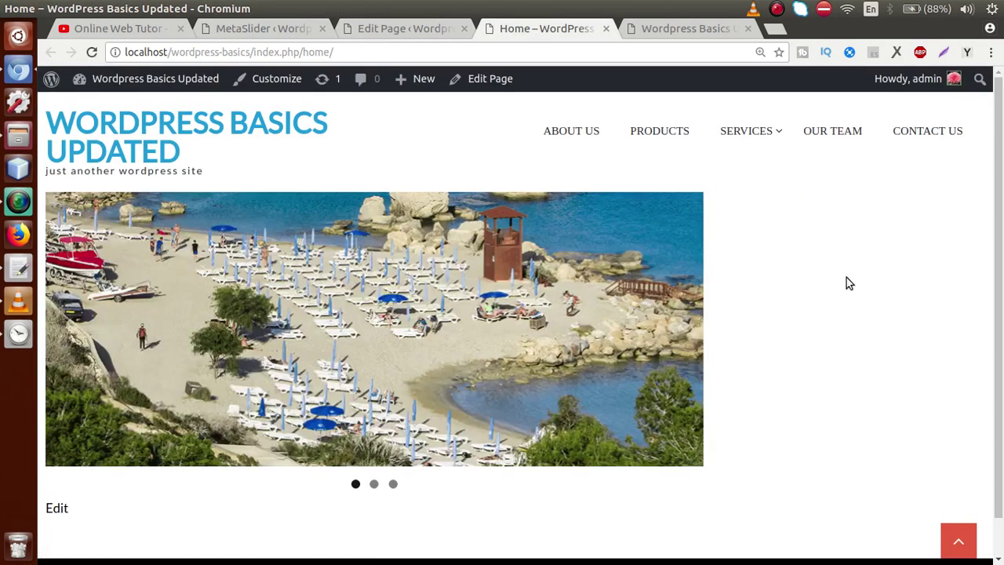
click(685, 329)
click(687, 324)
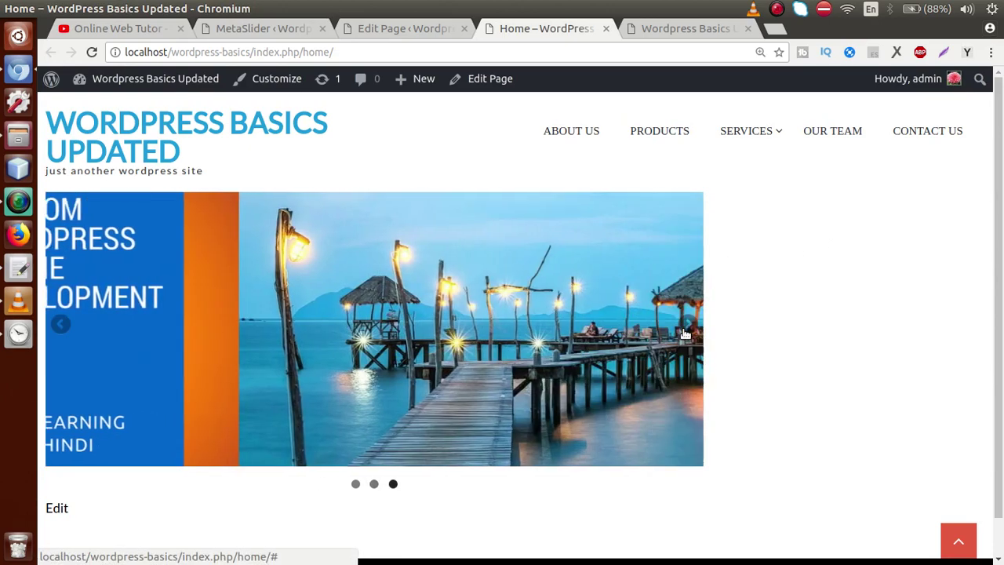
click(686, 324)
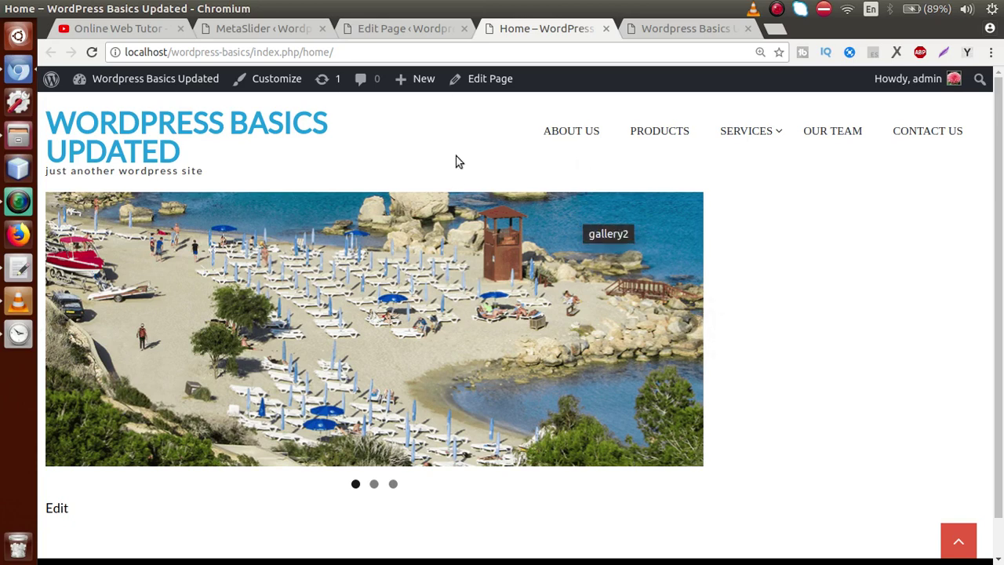
drag(294, 51, 252, 52)
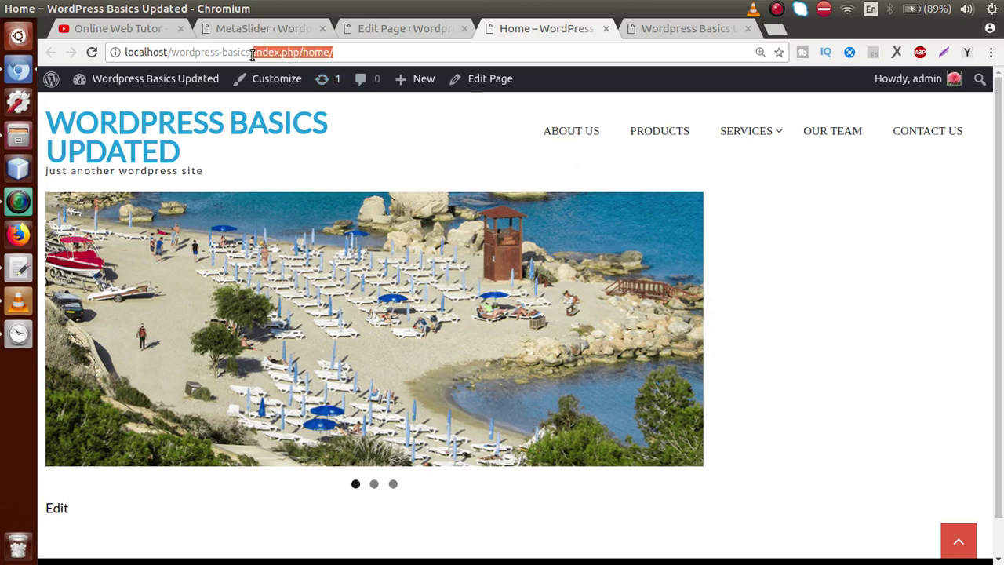
click(377, 106)
- Go from the Home page's editor to Settings > Reading
click(403, 32)
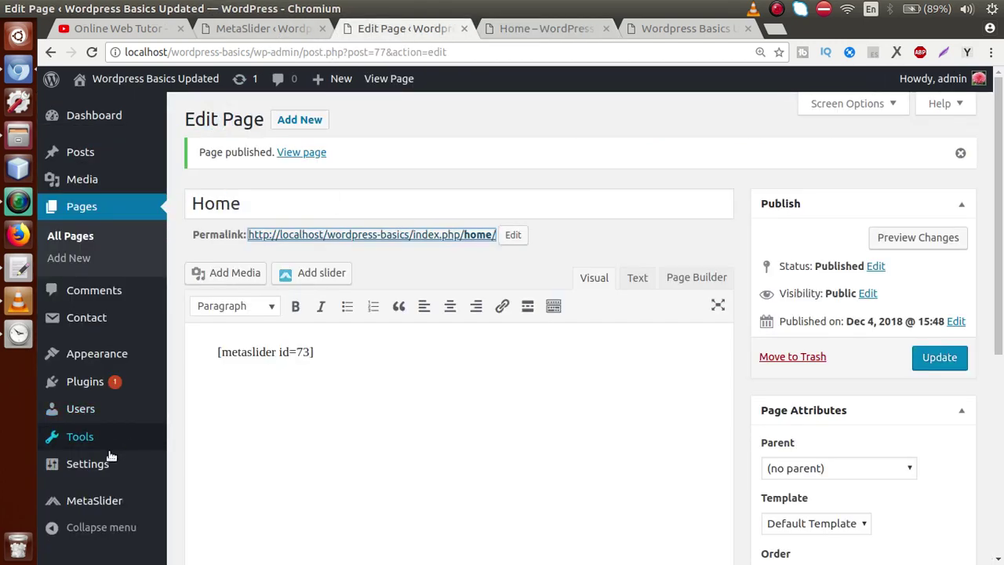
click(98, 467)
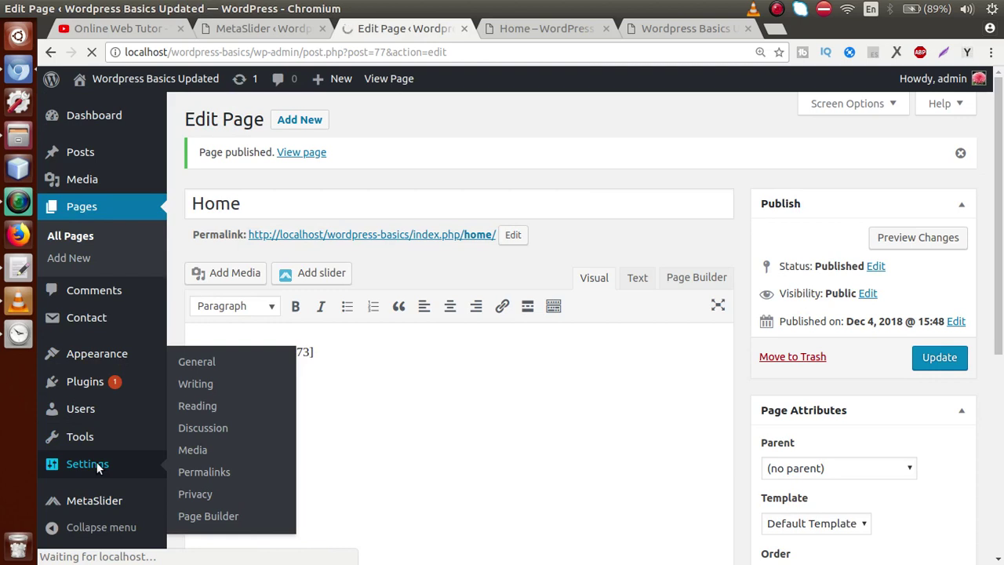
click(198, 408)
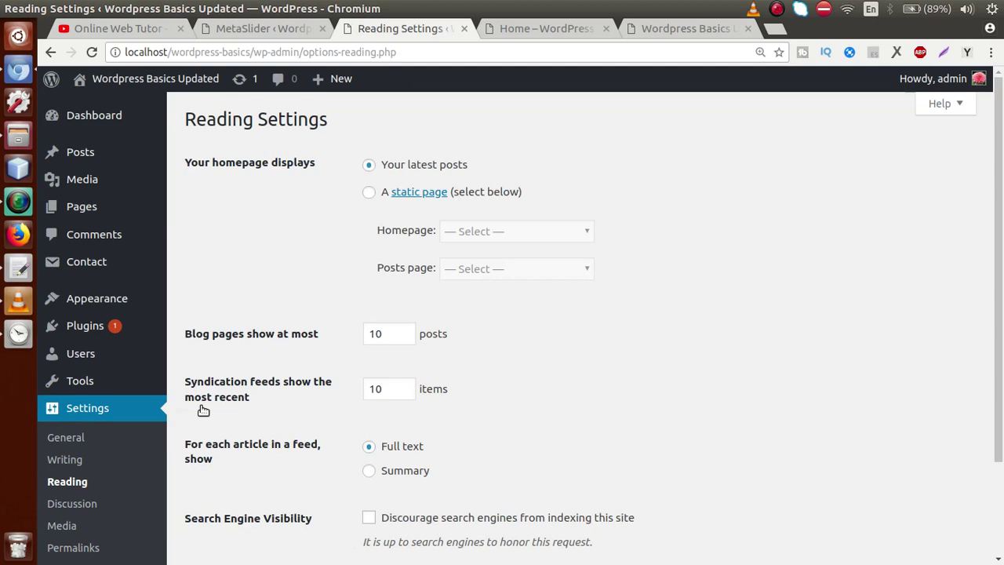
- Set the homepage to display the static page Home and save the Reading Settings
click(370, 193)
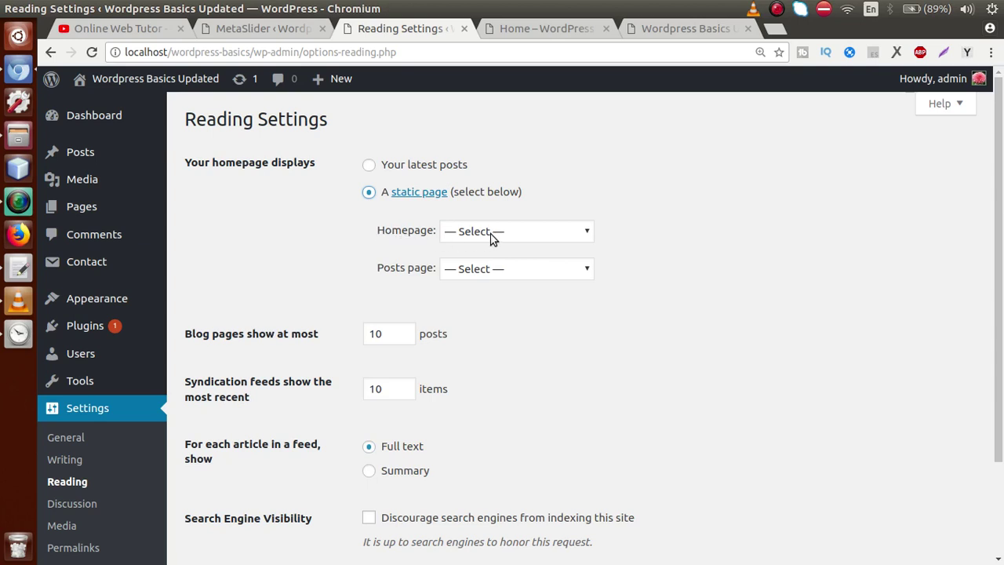
click(510, 233)
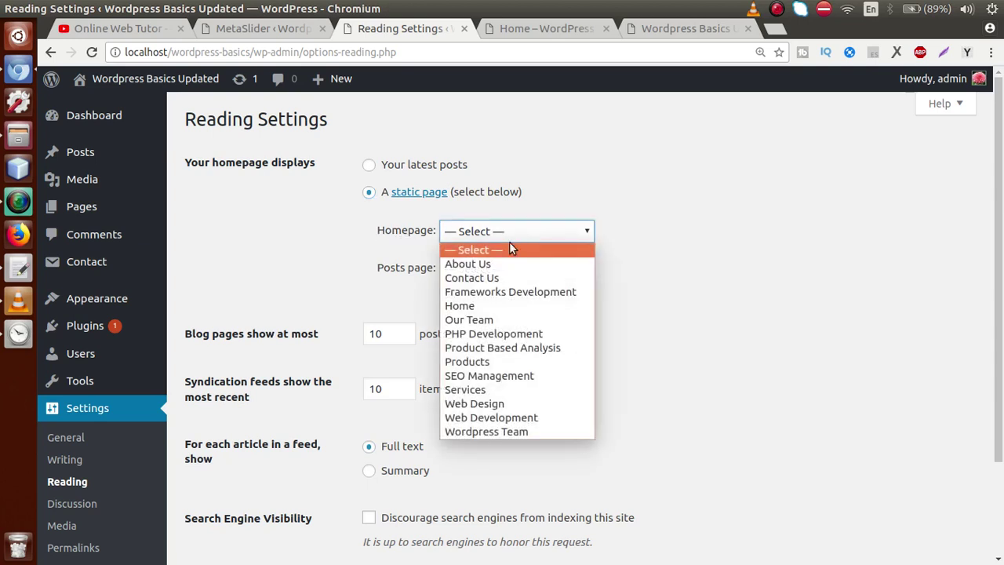
click(502, 306)
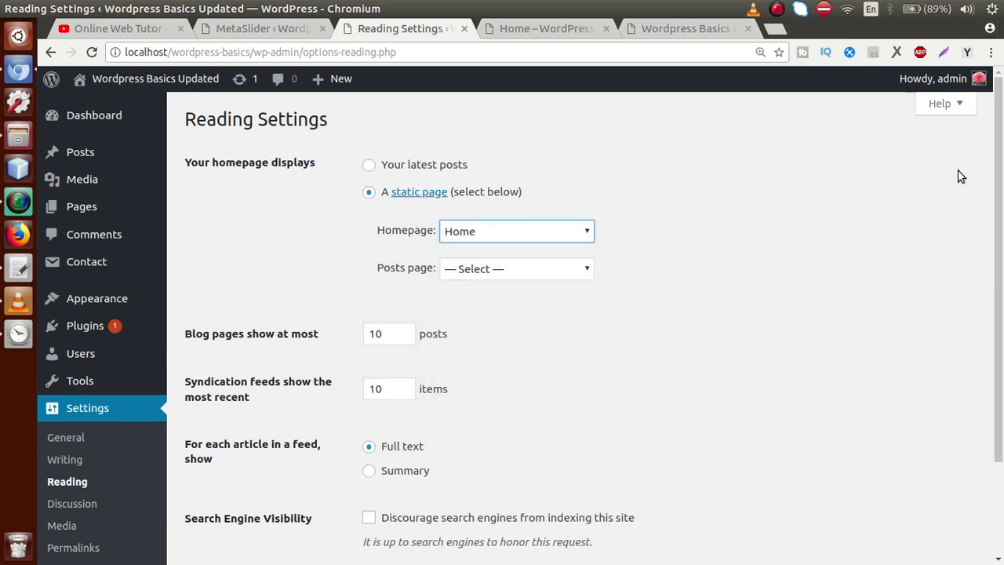
scroll(994, 291, down, 3)
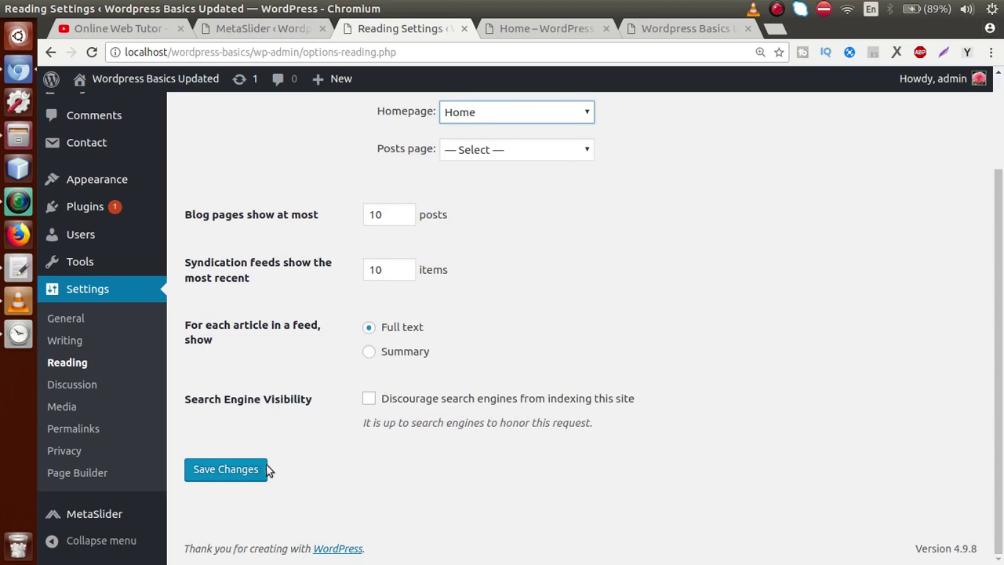
click(227, 469)
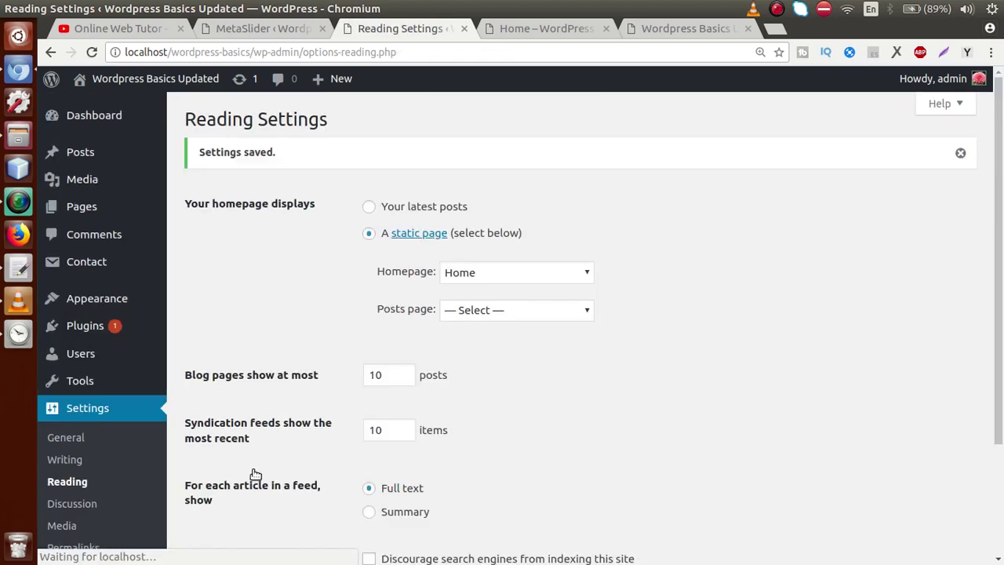
click(668, 27)
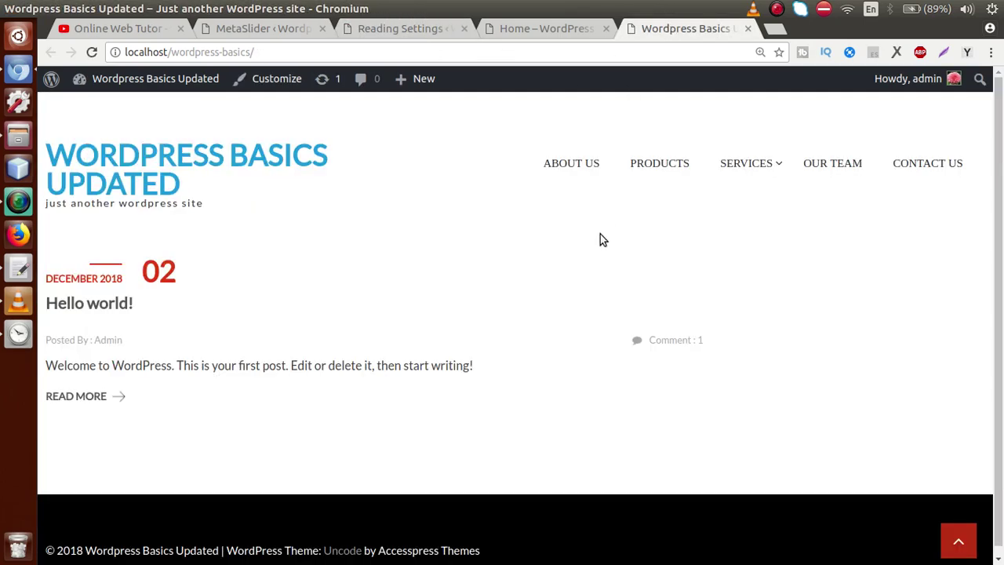
- Reload the site's front page to confirm the slider shows, then visit Products
key(F5)
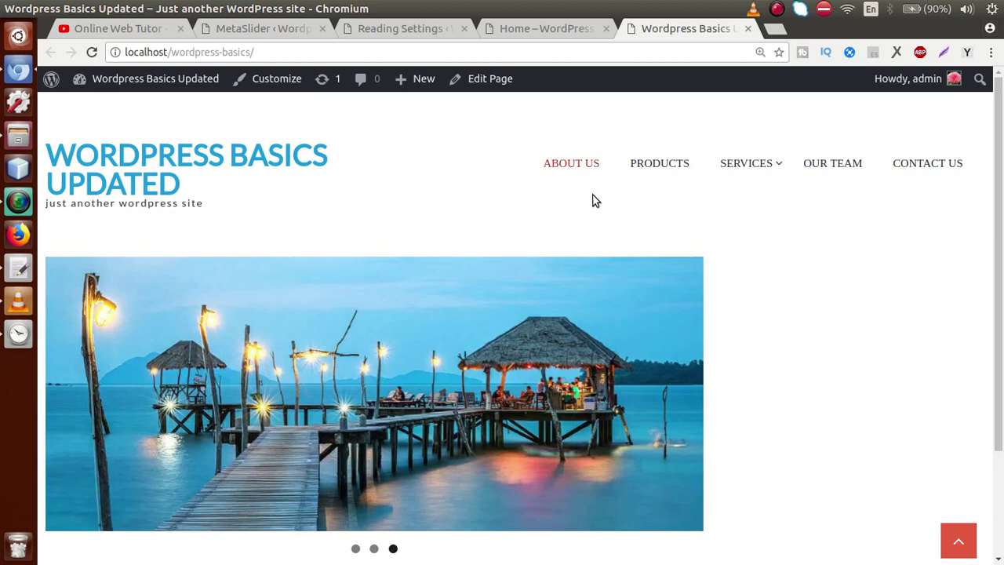
click(671, 161)
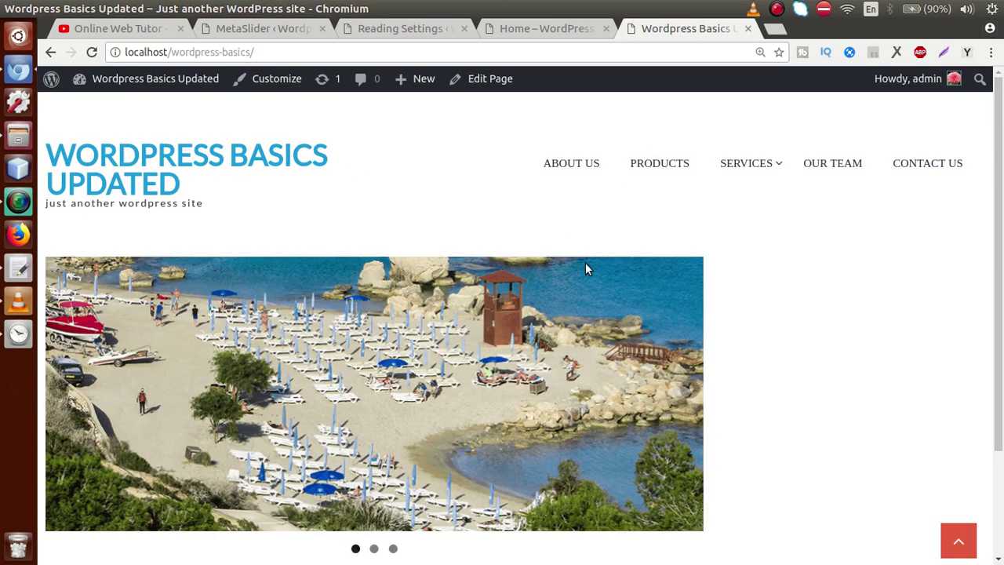
scroll(792, 220, down, 2)
scroll(690, 200, up, 2)
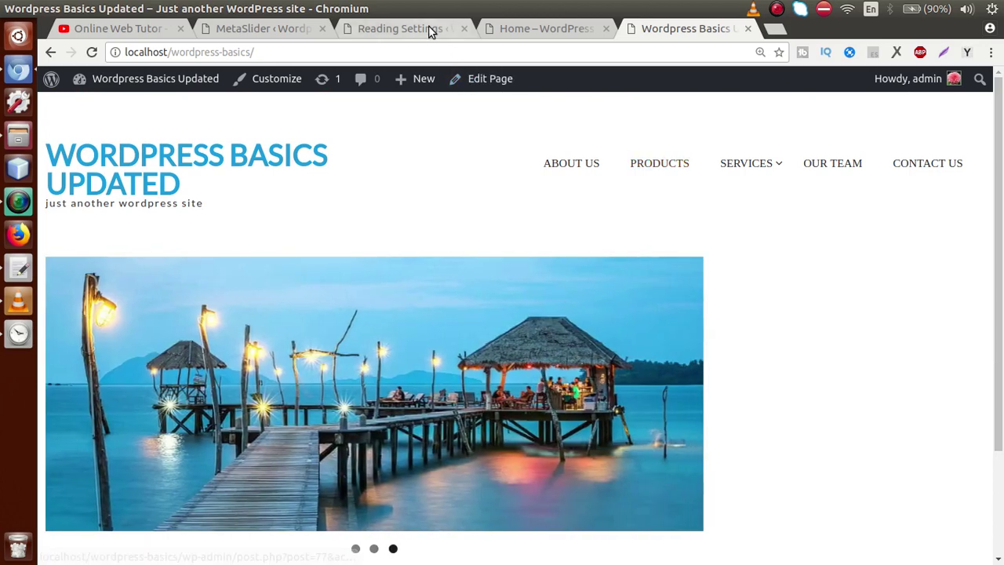
click(428, 29)
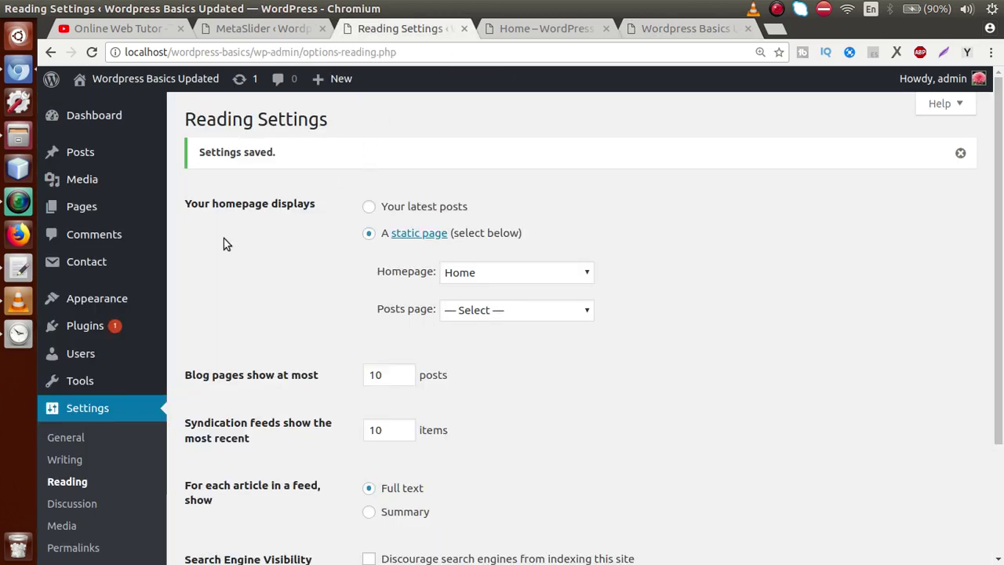
- Add Home to the Primary Menu, move it above About Us, and save the menu
mouse_move(69, 303)
click(187, 367)
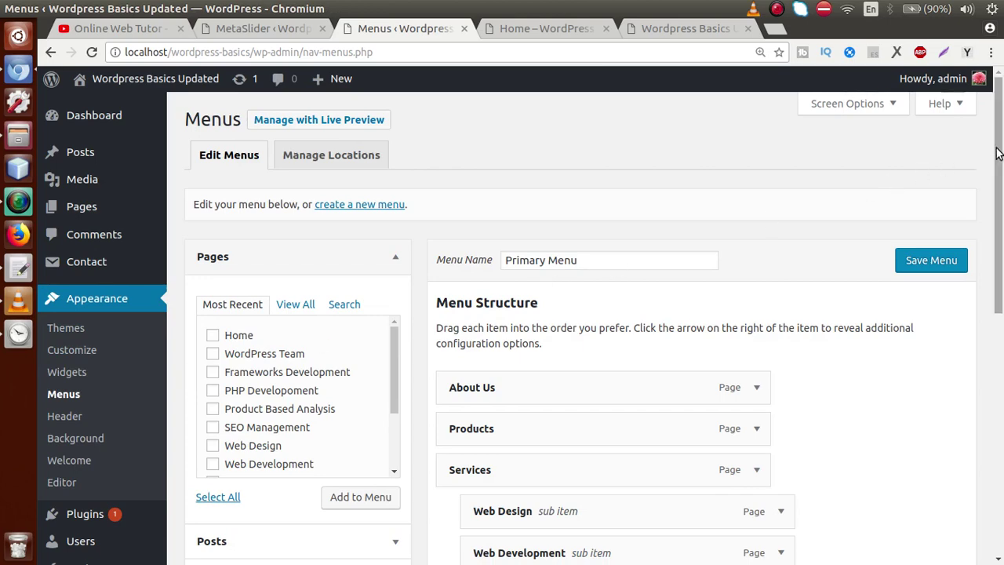
drag(997, 153, 998, 242)
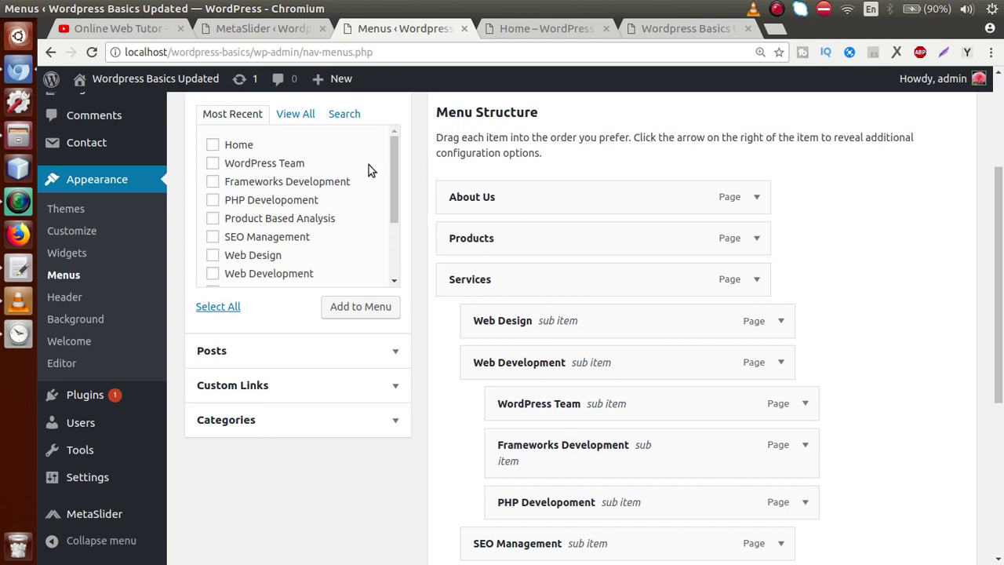
click(350, 307)
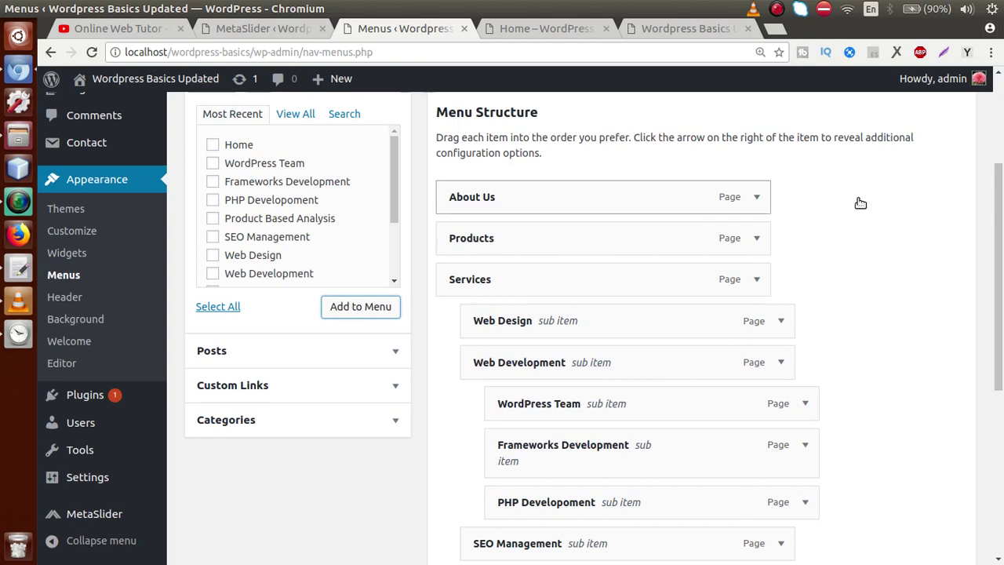
drag(998, 189, 994, 326)
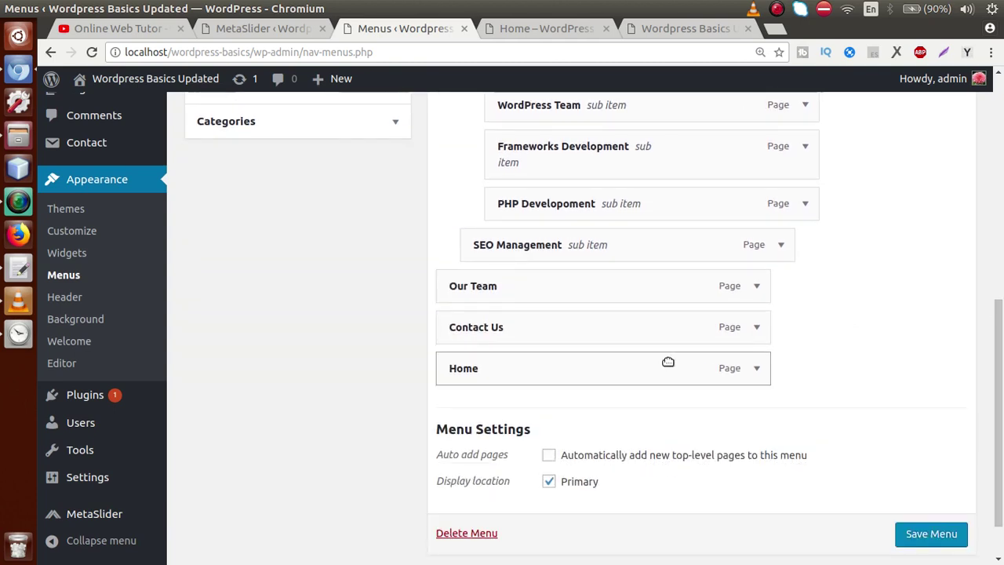
drag(618, 379, 601, 327)
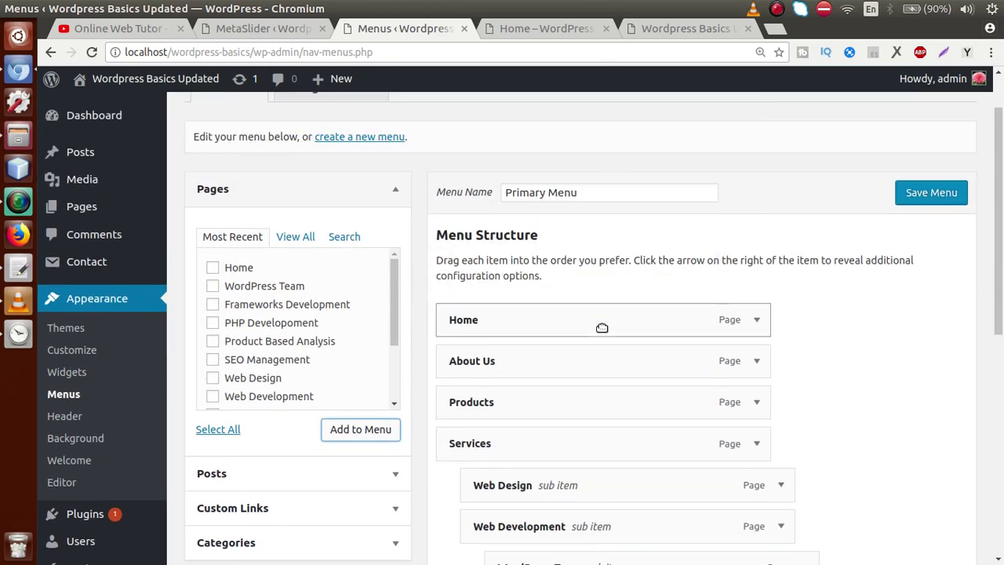
click(919, 194)
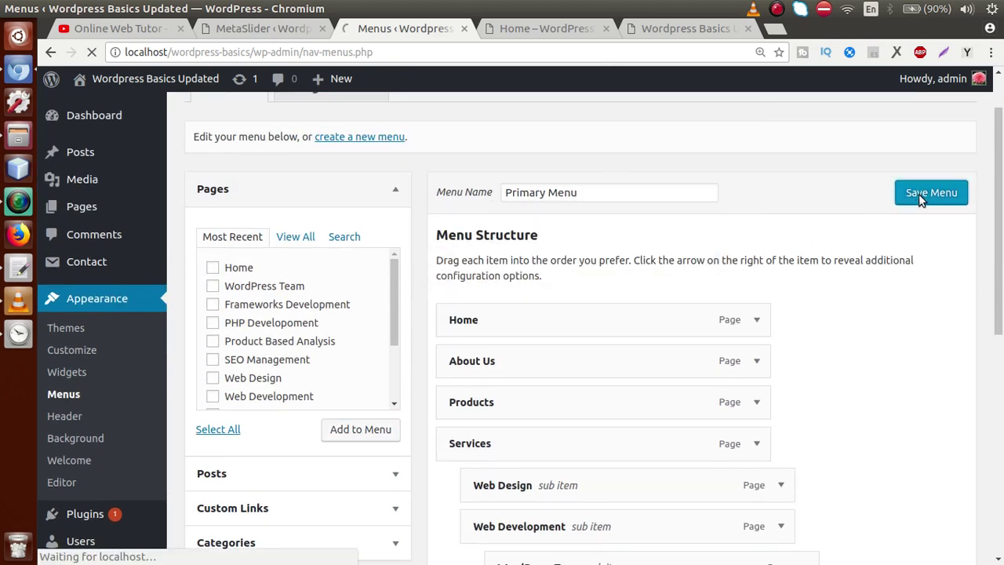
- Reload the site and verify the HOME menu link returns from Products to the slider page
click(680, 28)
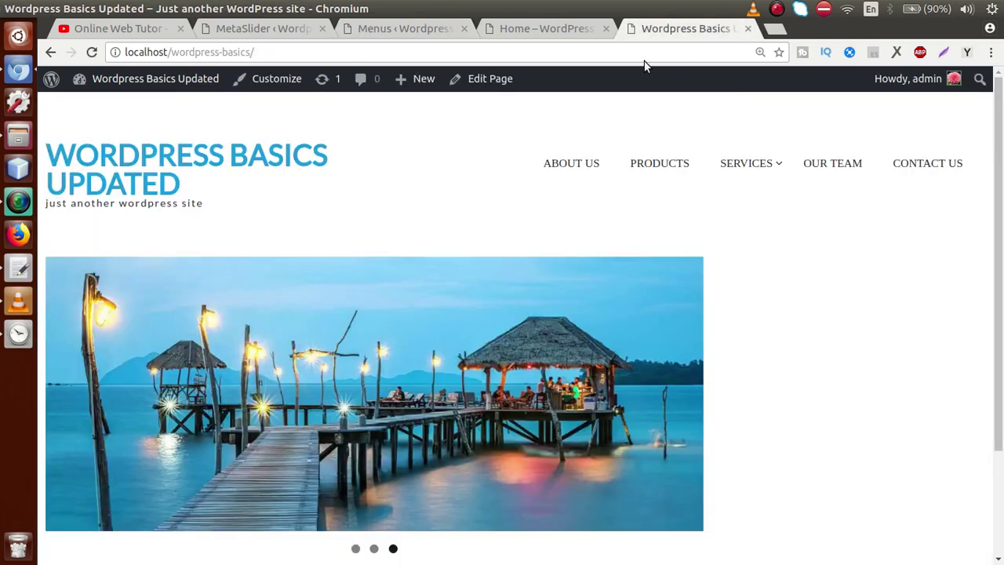
key(F5)
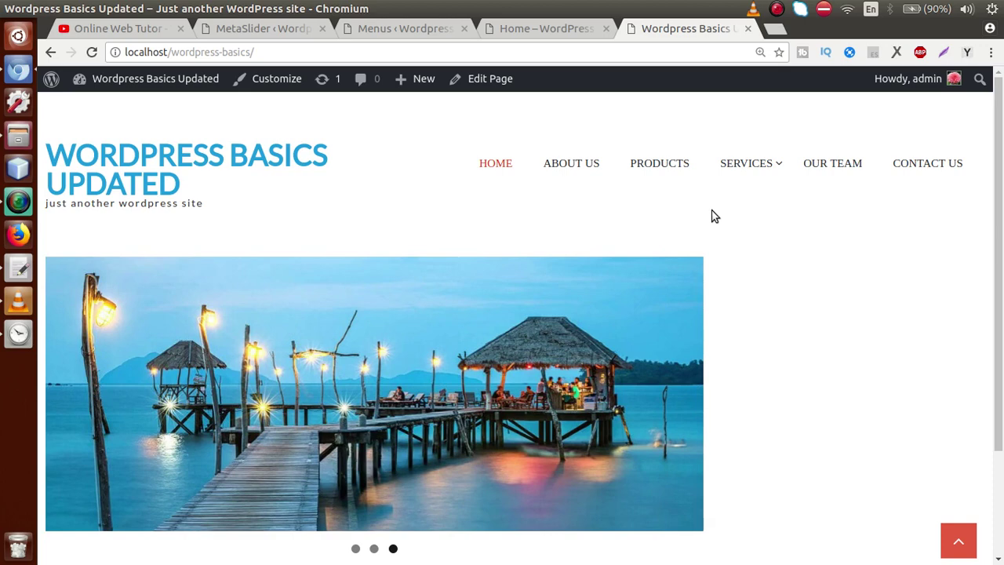
click(663, 165)
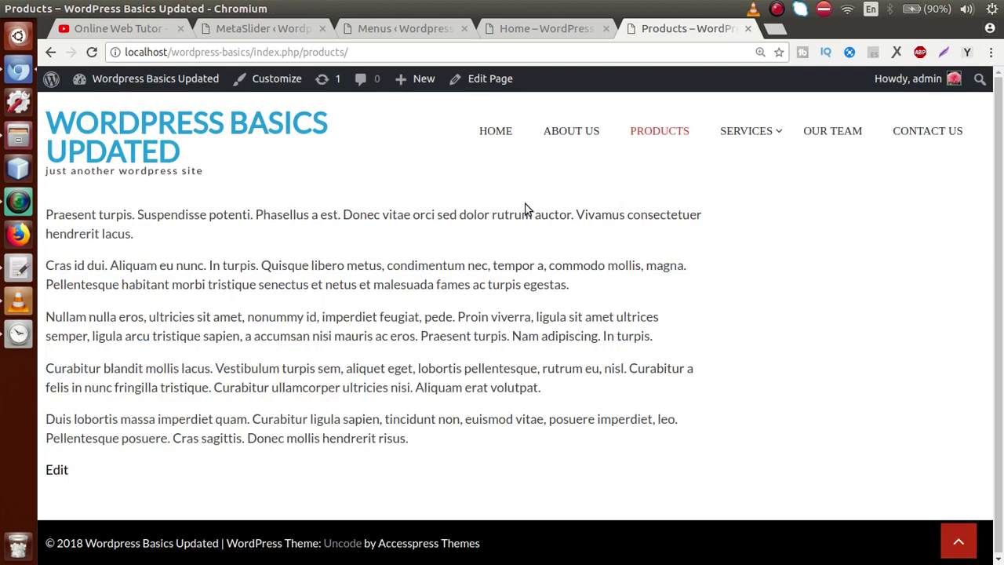
click(497, 132)
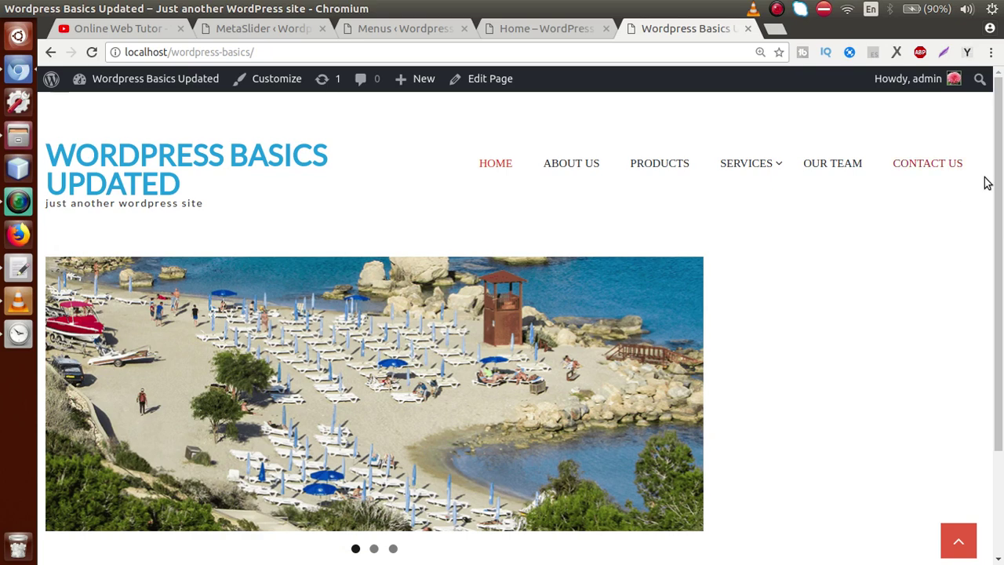
scroll(995, 193, down, 2)
scroll(999, 235, up, 2)
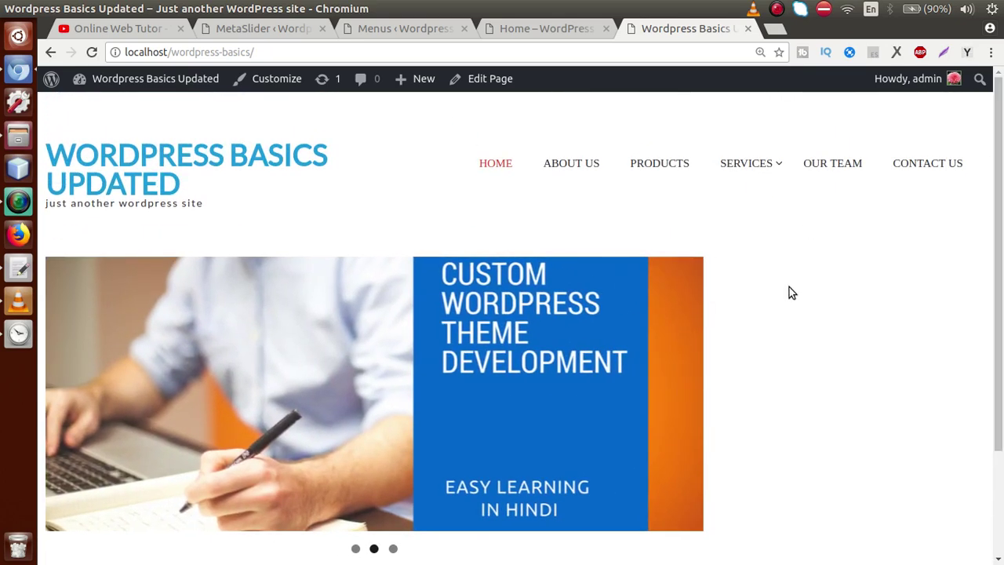
right_click(689, 267)
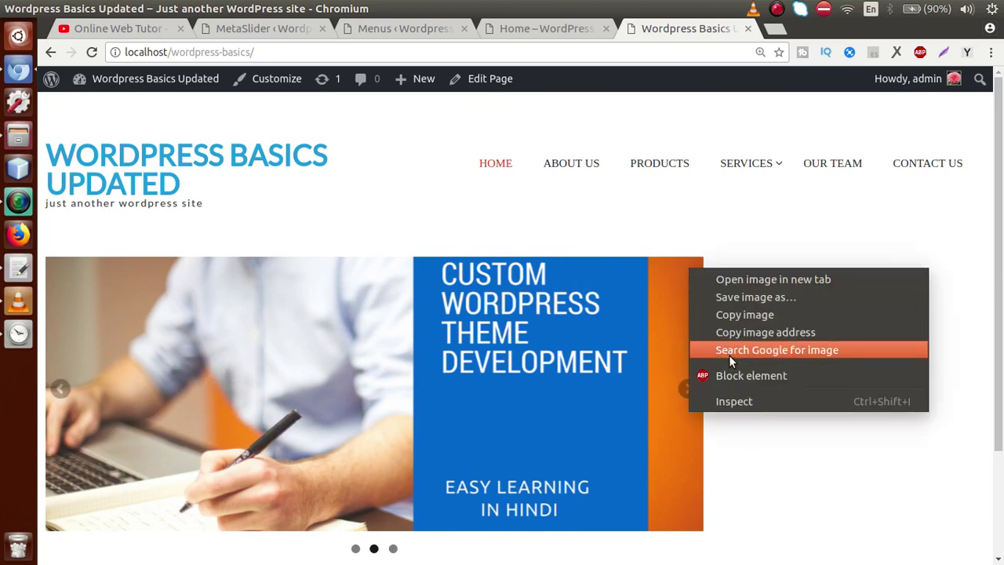
- Inspect the slider image and select the div#primary content element in DevTools
click(734, 399)
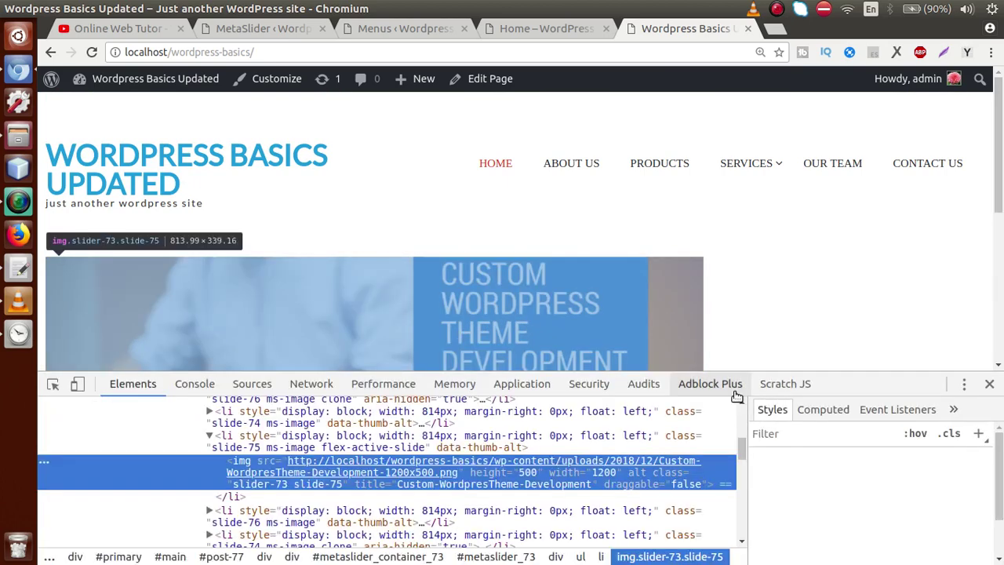
drag(842, 382, 833, 275)
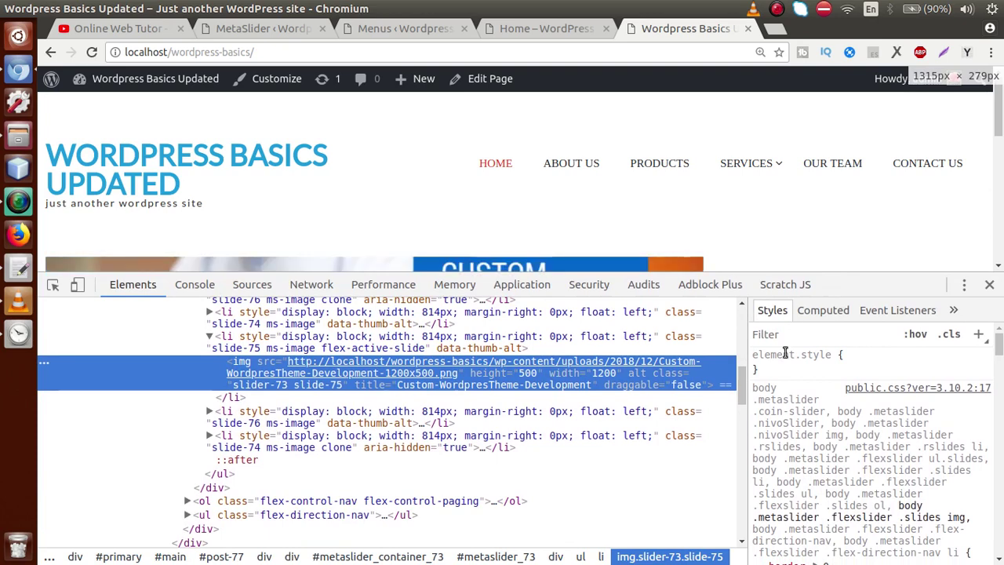
drag(743, 386, 738, 355)
click(222, 329)
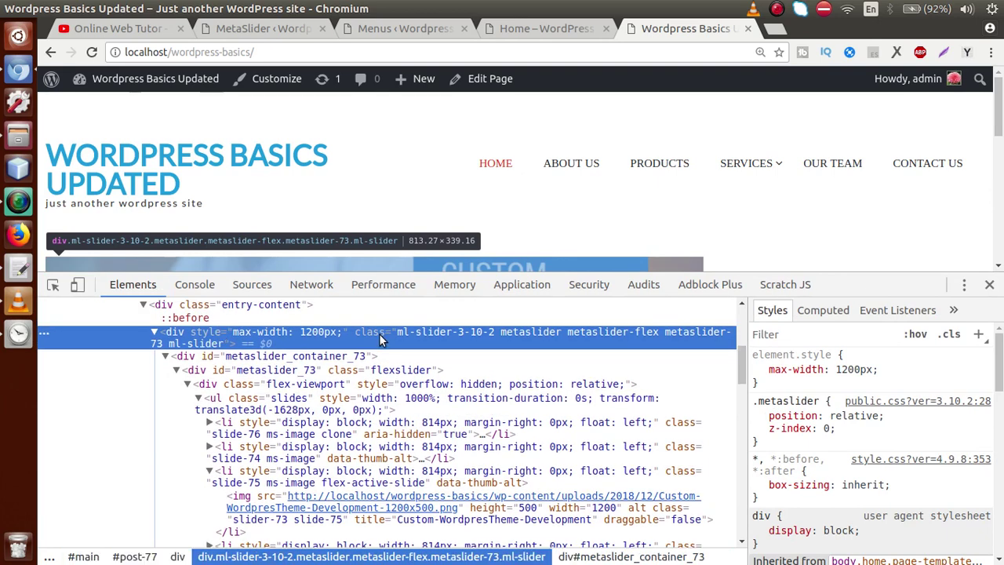
drag(744, 369, 746, 354)
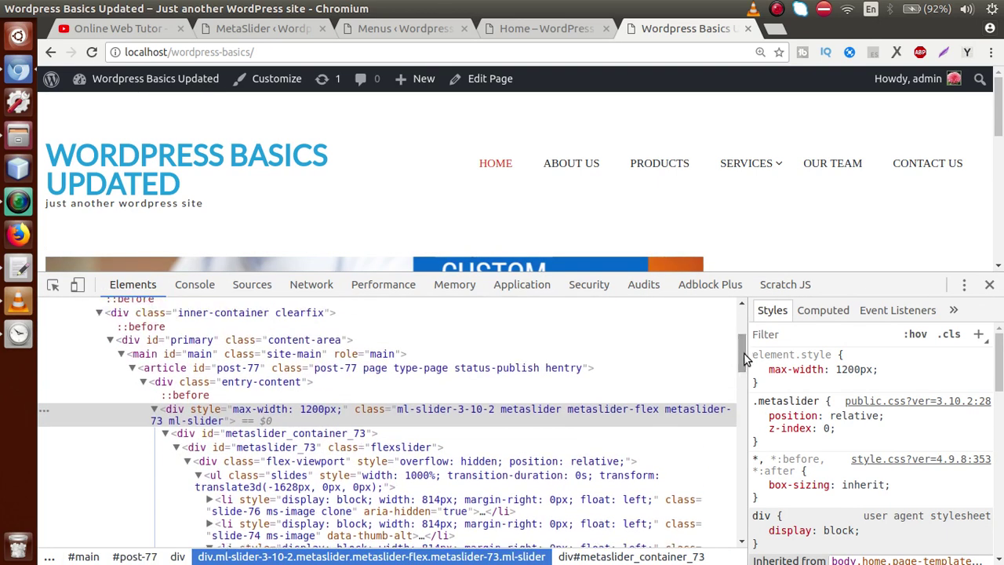
click(248, 372)
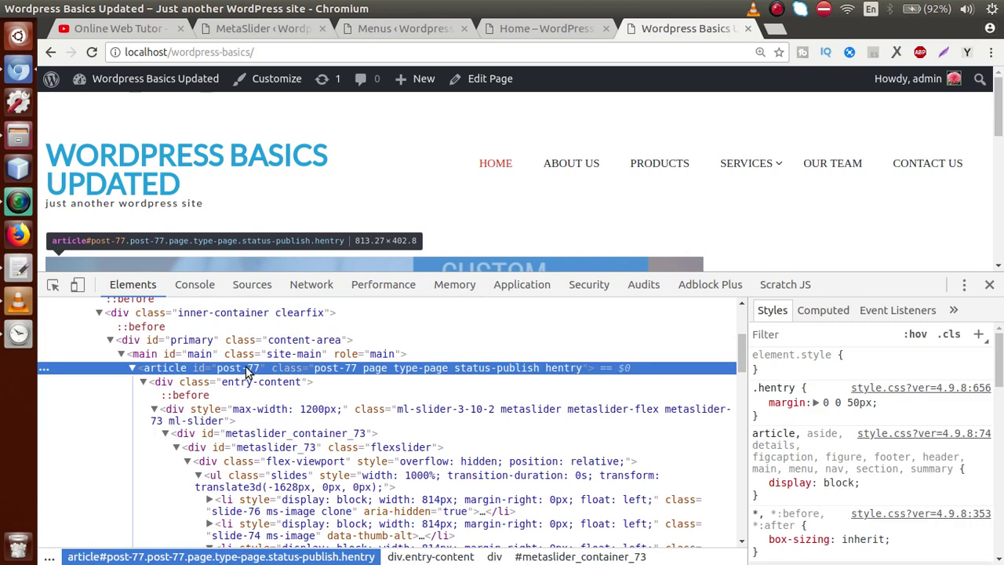
click(211, 342)
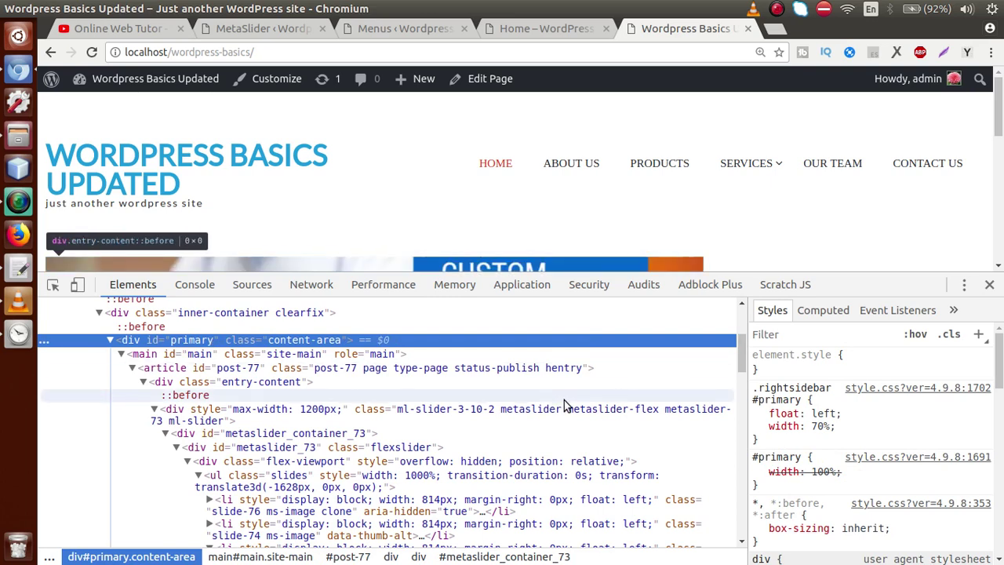
- Change #primary's width from 70% to 100% in the Styles pane
click(822, 426)
text(100)
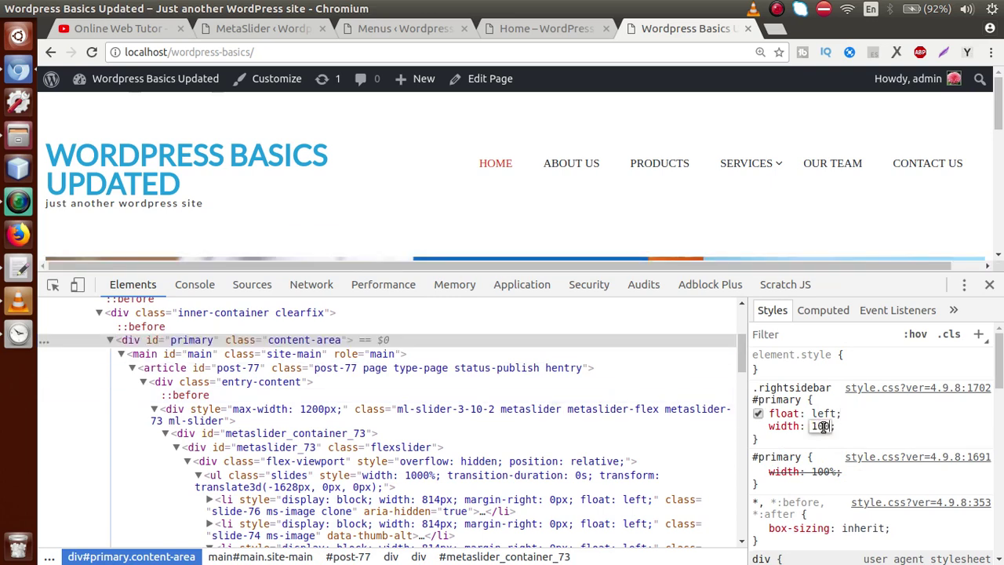
text(%)
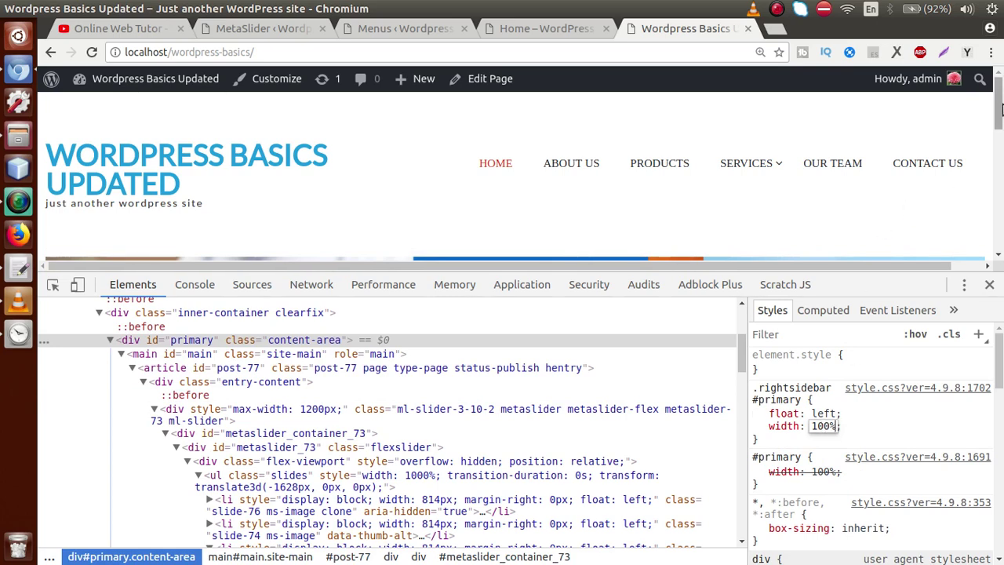
mouse_move(999, 104)
mouse_down()
mouse_move(998, 223)
mouse_move(1000, 122)
mouse_up()
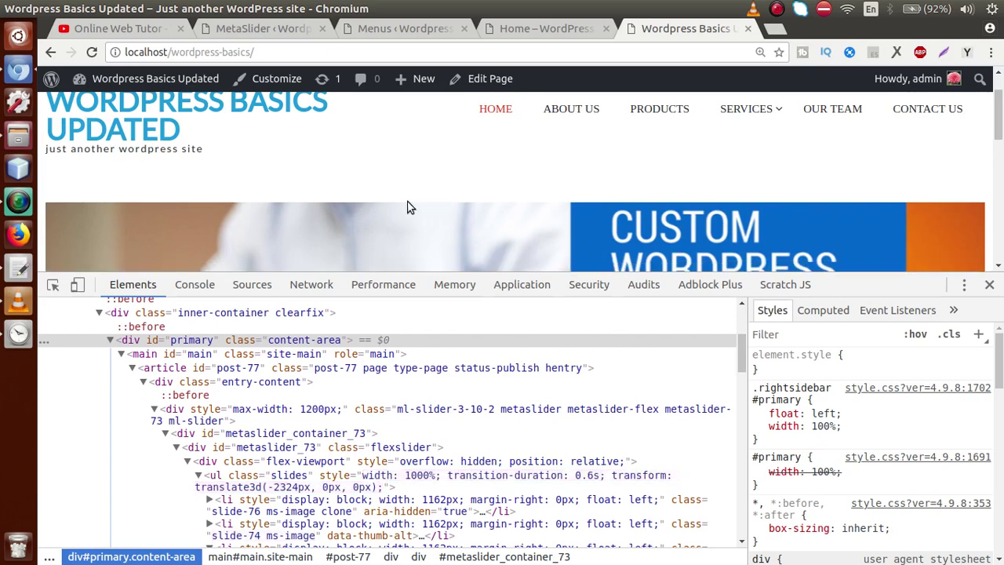